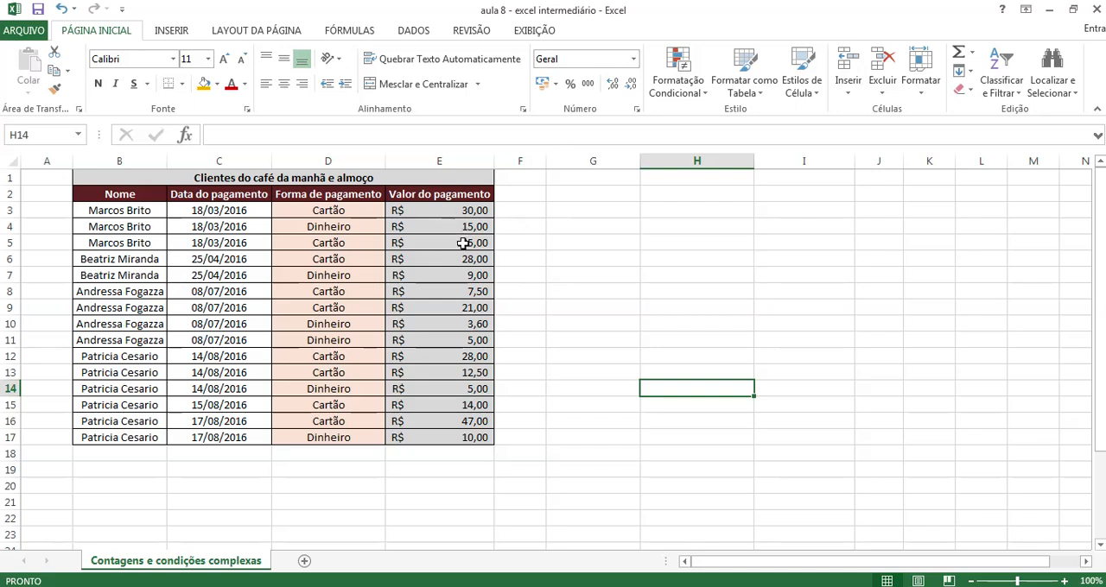
Examine the name, payment date and payment method entries in the first three client rows
left_click(574, 205)
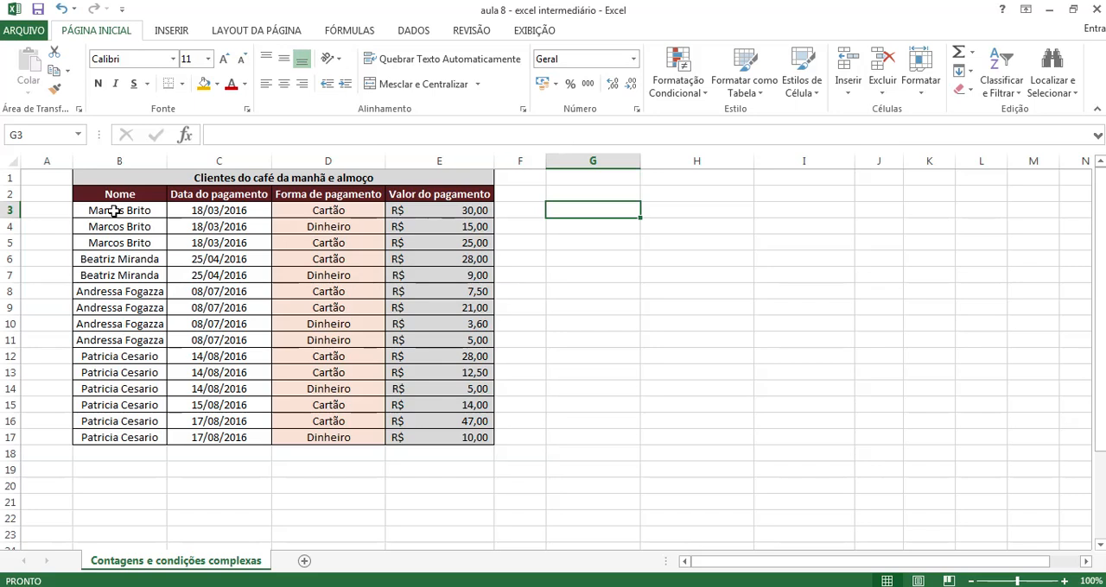
left_click(102, 244)
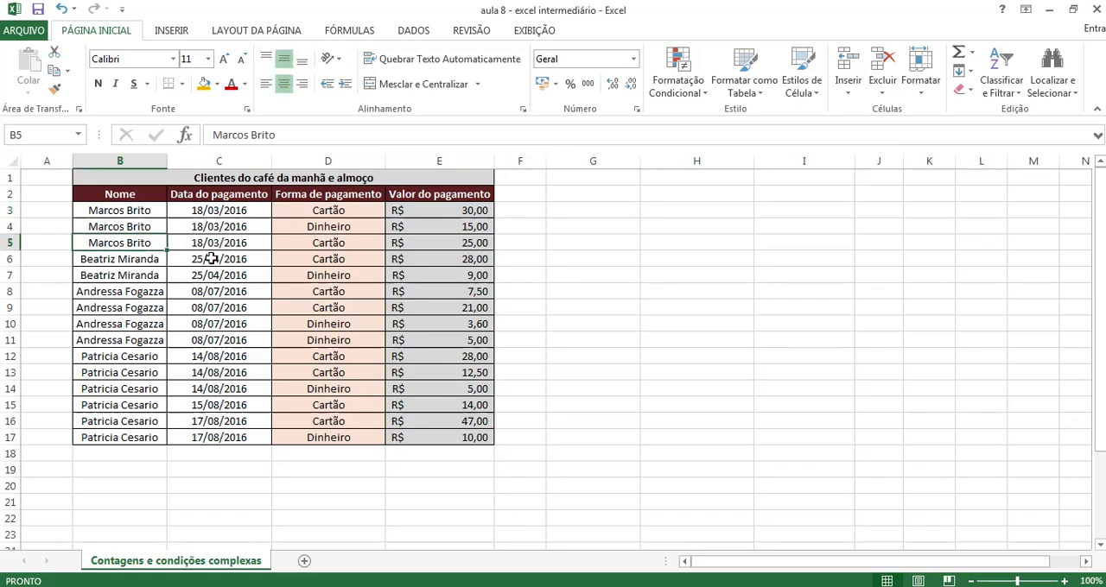
left_click(217, 211)
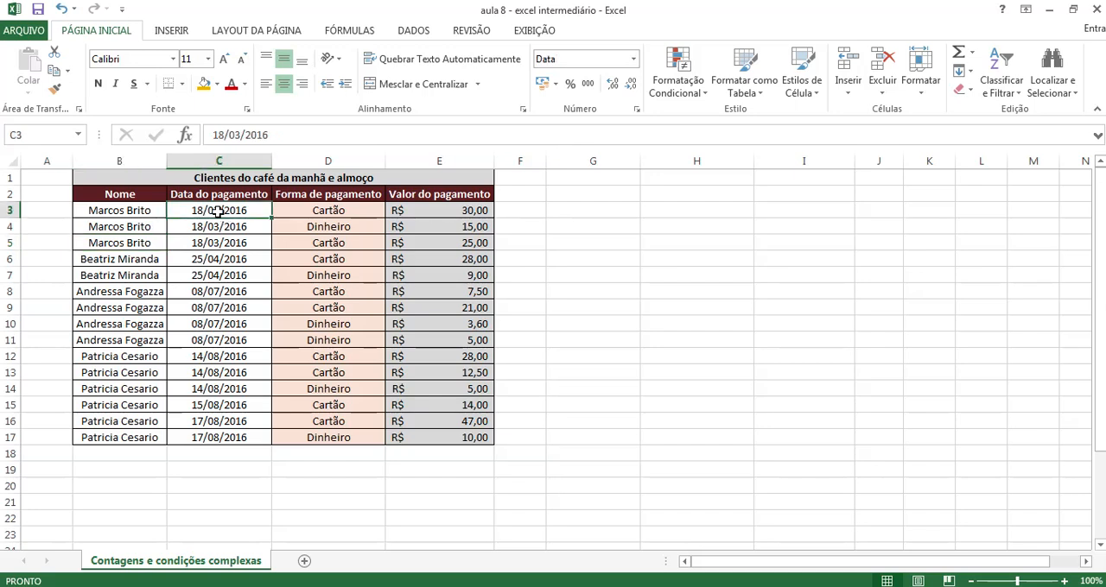
left_click(211, 228)
left_click(210, 245)
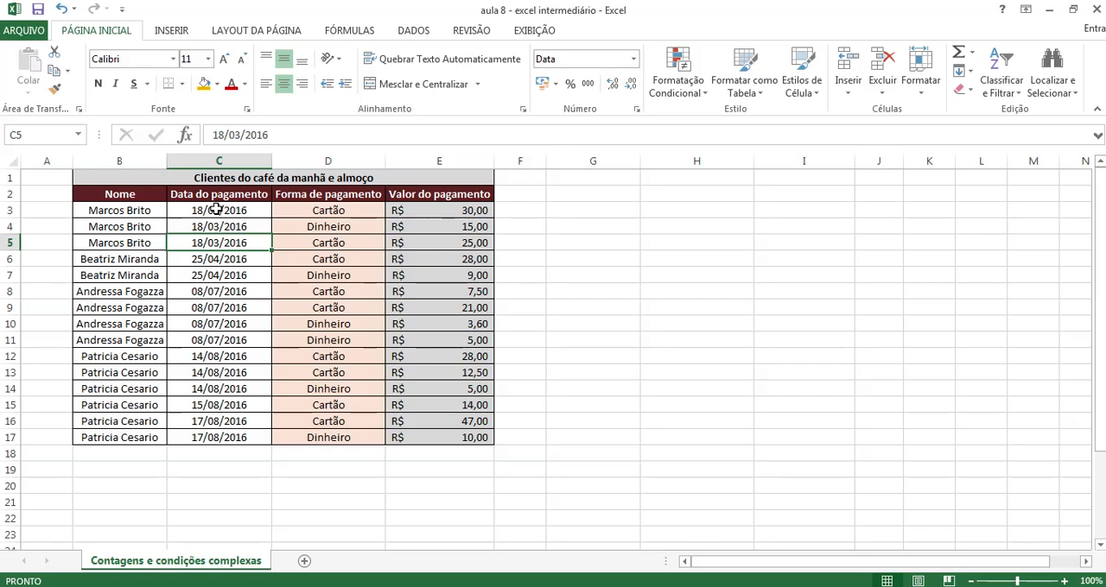
left_click(216, 210)
left_click(314, 211)
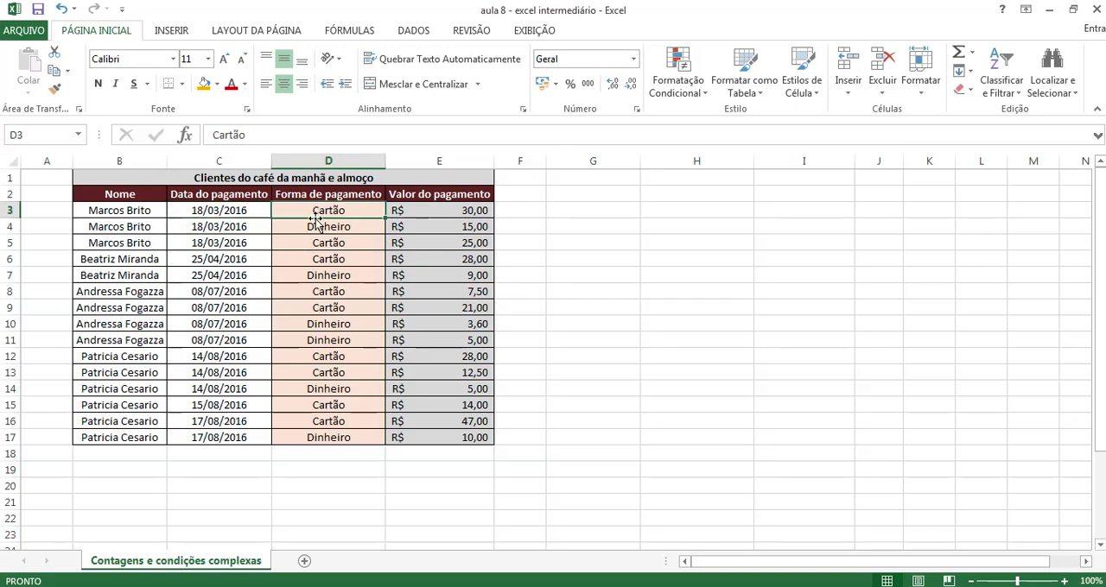
left_click(316, 224)
left_click(316, 244)
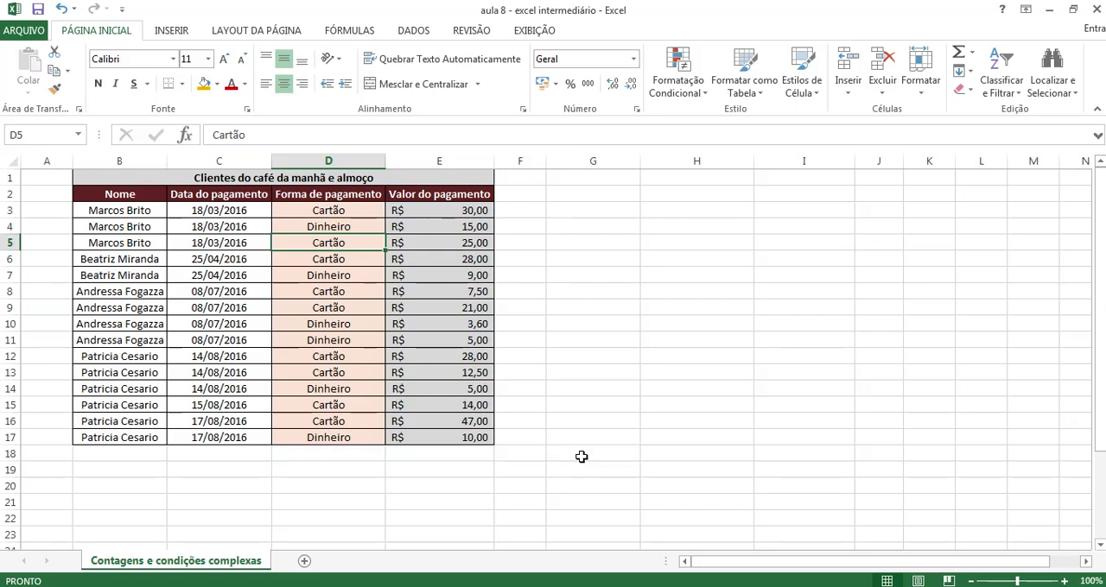
left_click(300, 225)
left_click(623, 277)
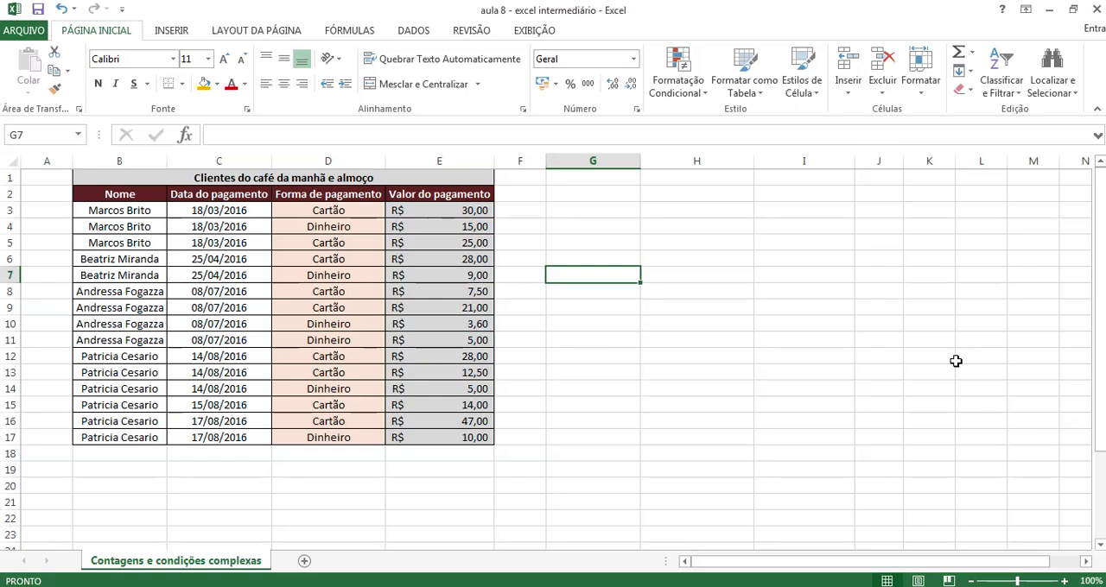
left_click(688, 356)
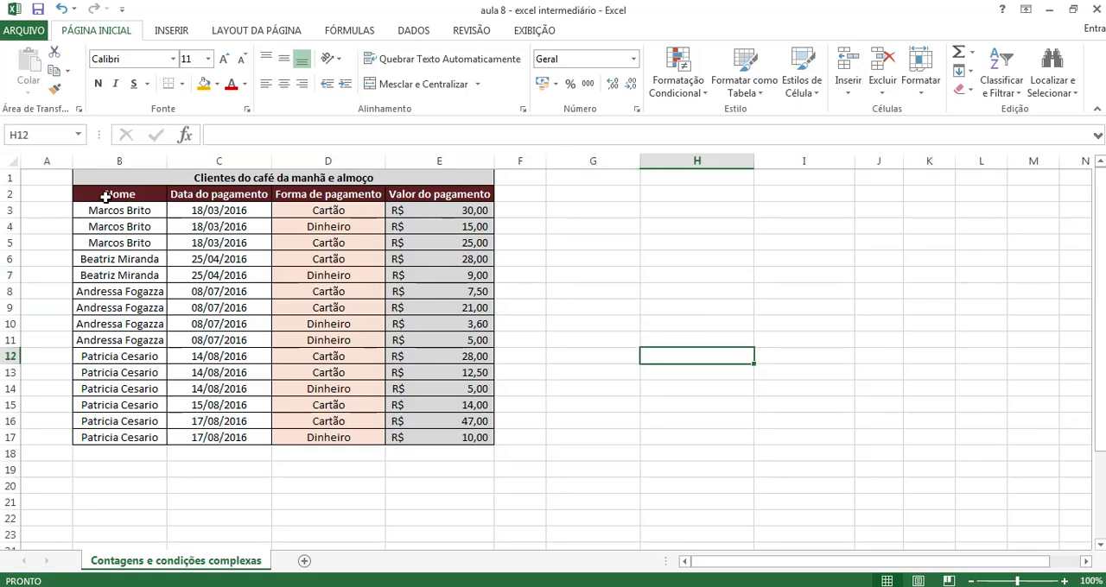
Try to cut the Nome range B2:B17 and the Forma de pagamento range D2:D17 together as one multiple selection
left_click(106, 196)
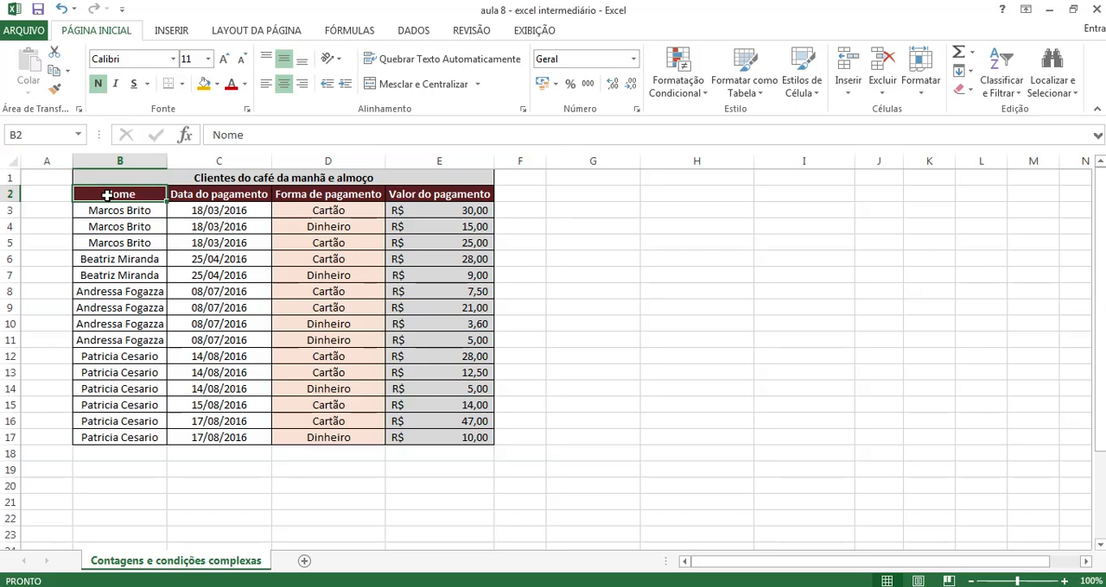
left_click_drag(106, 196, 95, 432)
left_click_drag(319, 193, 316, 435)
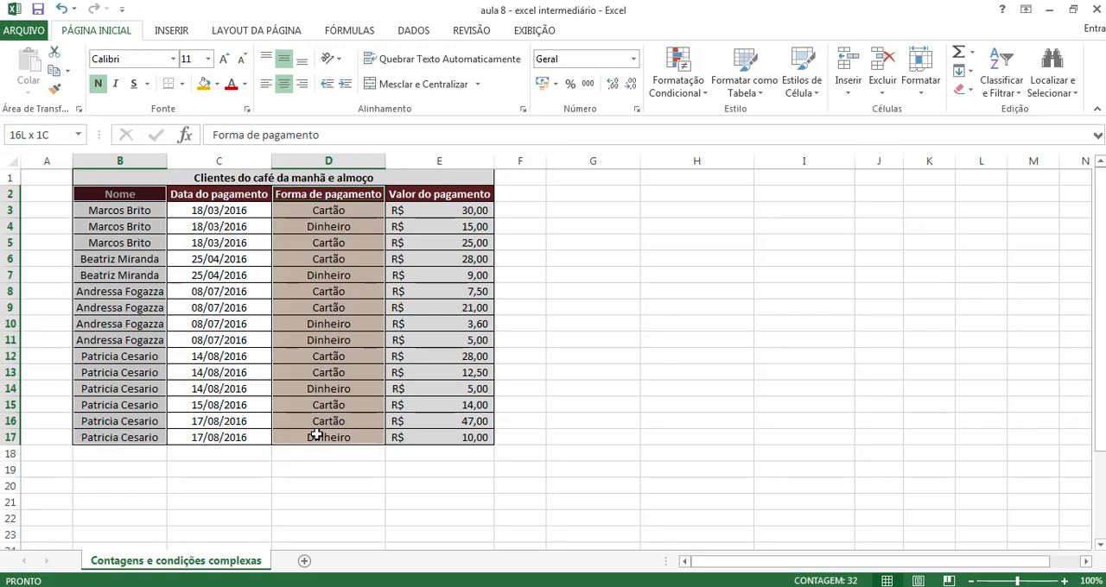
key("ctrl+x")
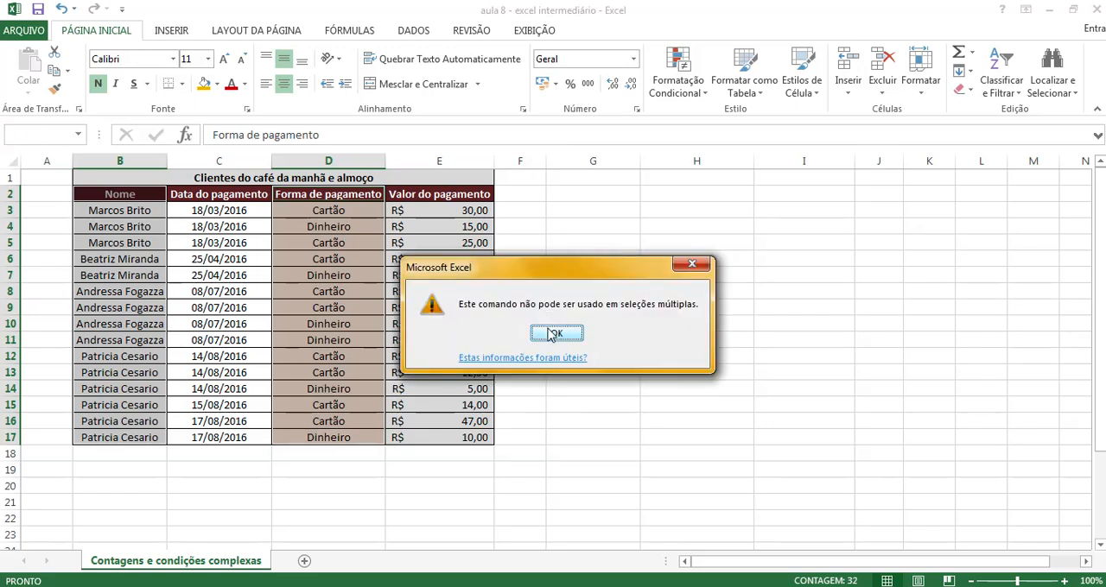
left_click(556, 334)
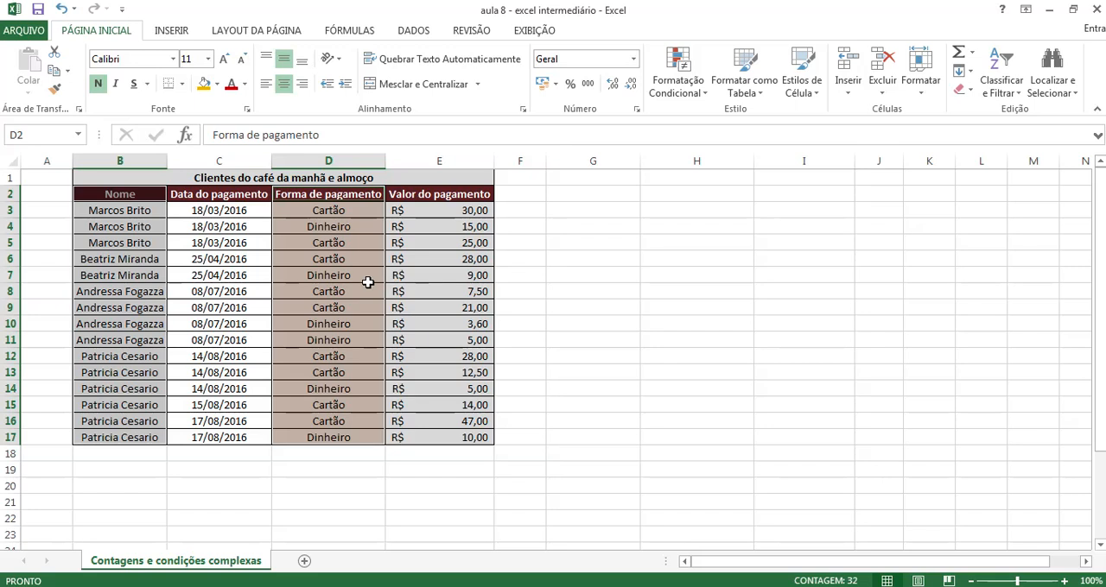
key("ctrl+x")
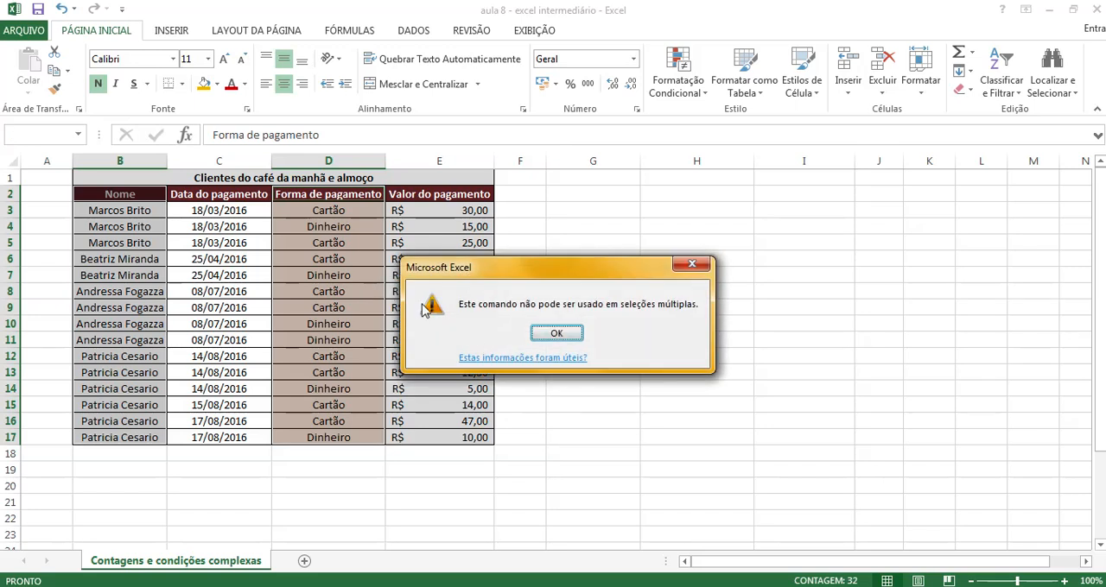
left_click(552, 336)
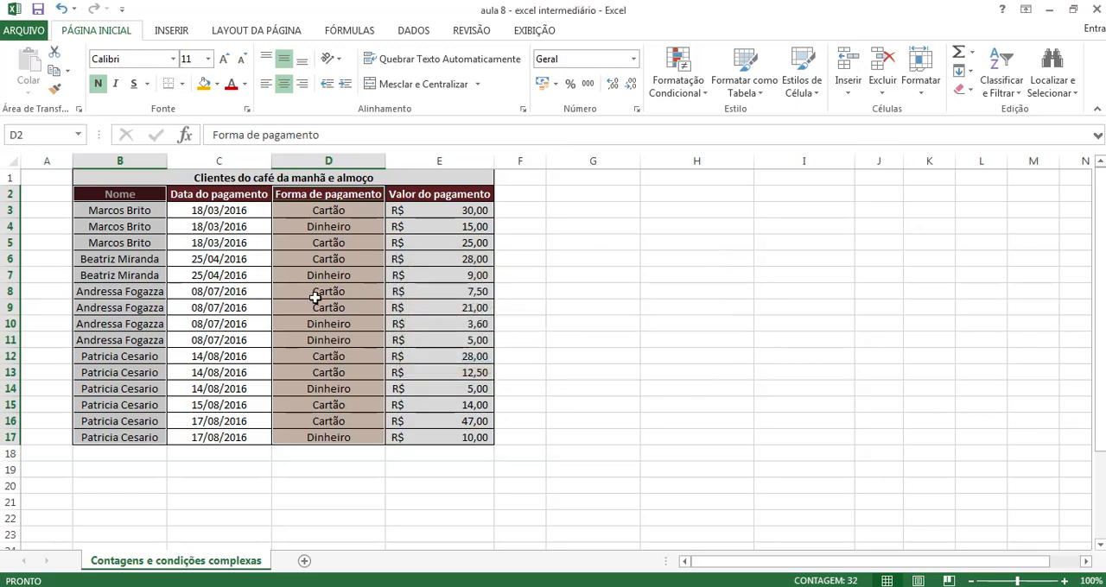
left_click(596, 310)
Copy the Nome column with its header, B2:B17, to a new list starting at G2
left_click_drag(135, 197, 105, 436)
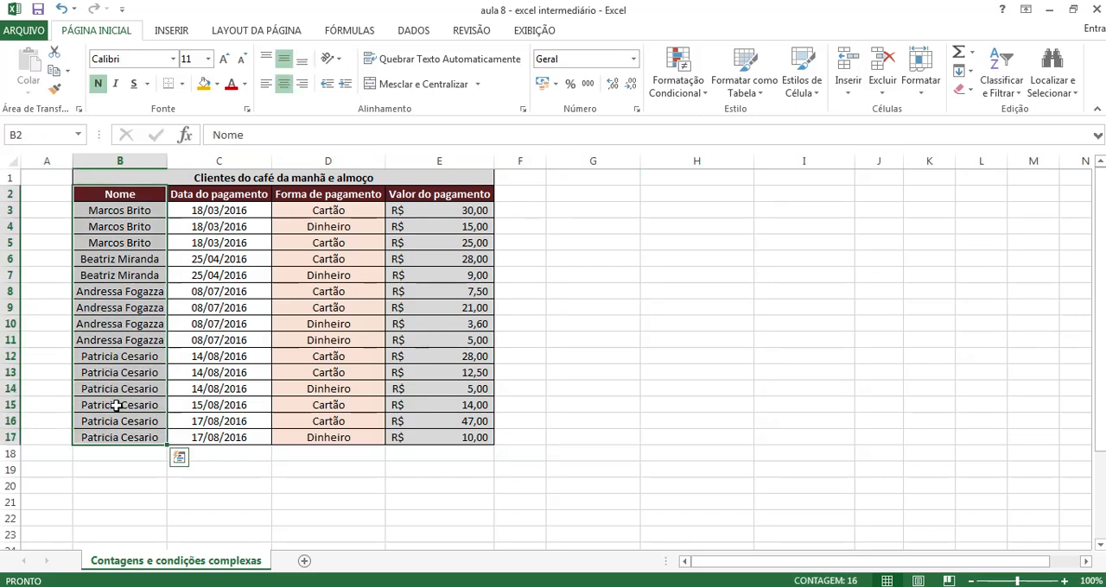
key("ctrl+c")
left_click(571, 197)
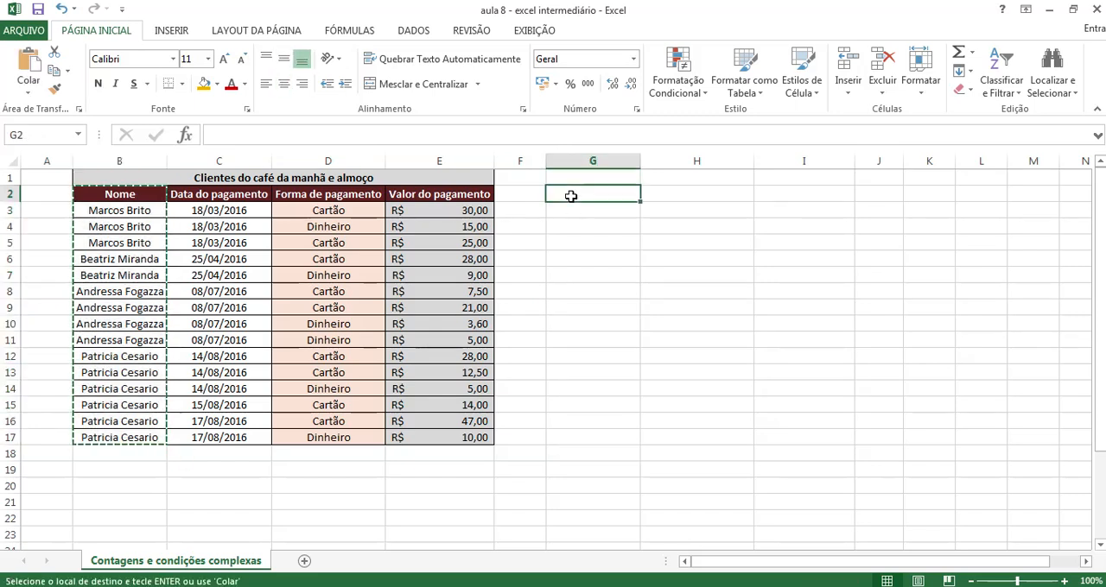
key("Return")
Copy the Forma de pagamento column with its header, D2:D17, beside the new name list starting at H2
left_click_drag(303, 195, 292, 437)
key("ctrl+c")
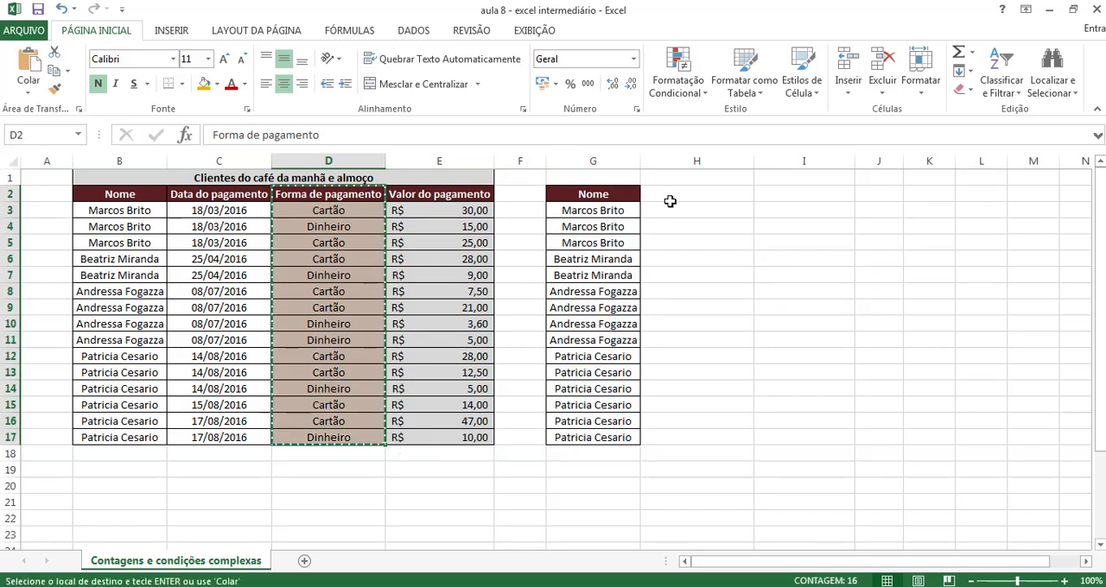
left_click(670, 197)
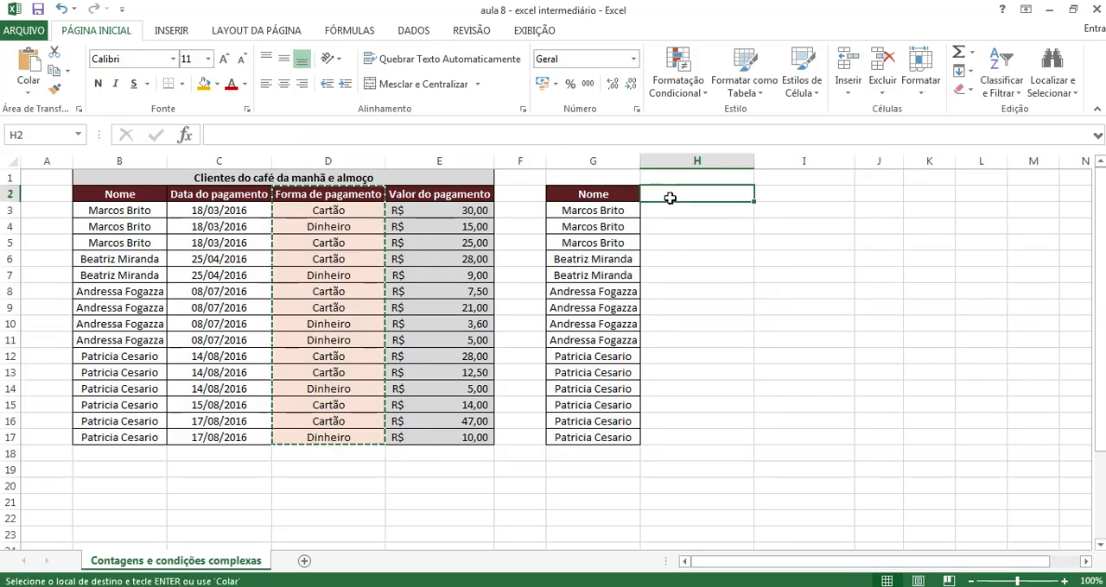
key("Return")
left_click_drag(799, 342, 809, 320)
Remove duplicate rows from G2:H17, comparing both the Nome and Forma de pagamento columns
left_click_drag(571, 195, 710, 439)
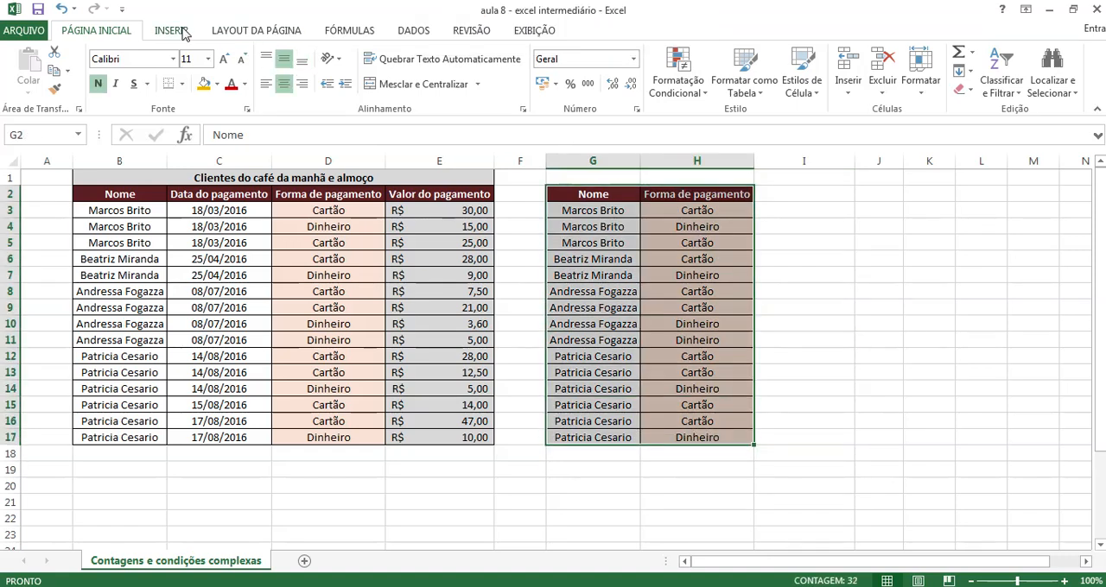
left_click(415, 31)
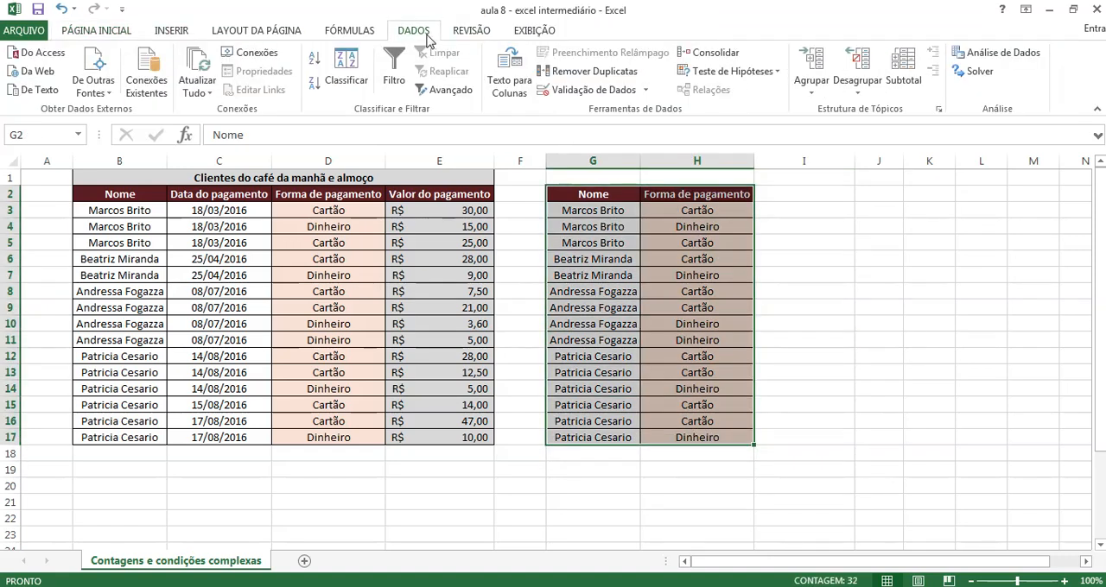
left_click(572, 72)
left_click(781, 372)
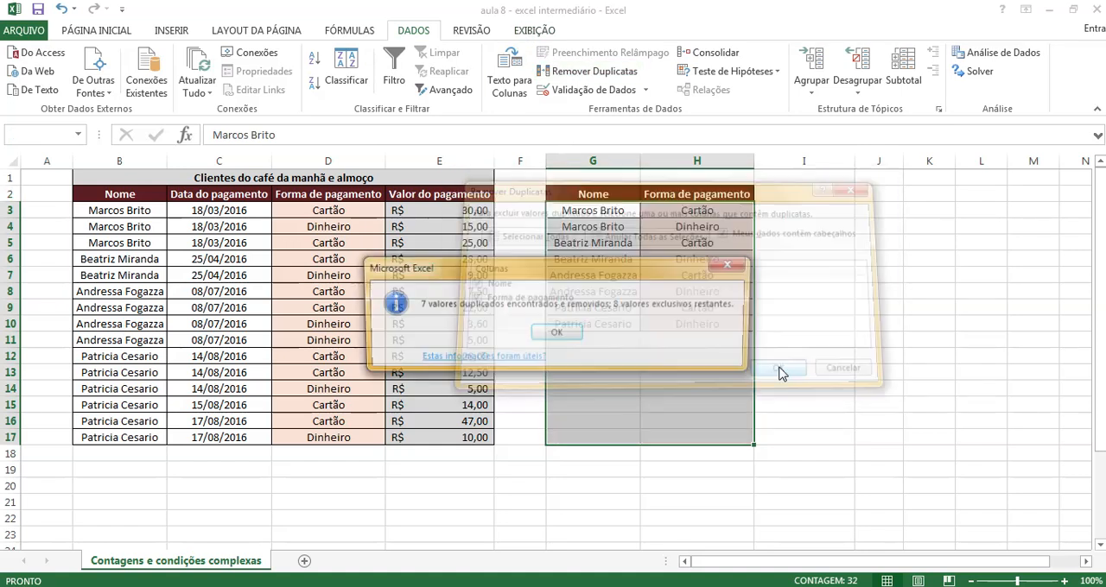
left_click(556, 333)
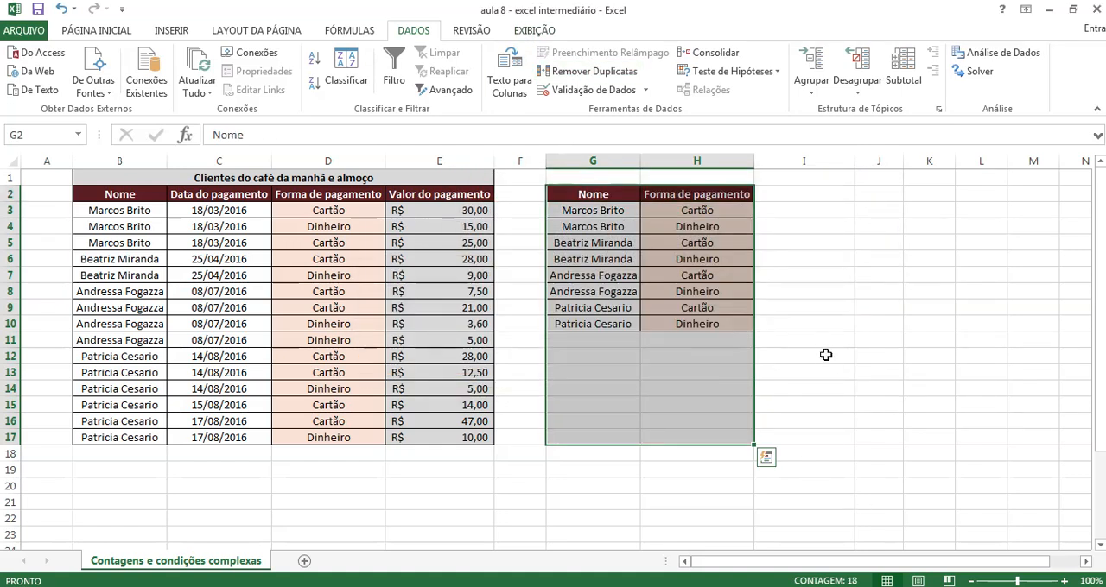
left_click(873, 291)
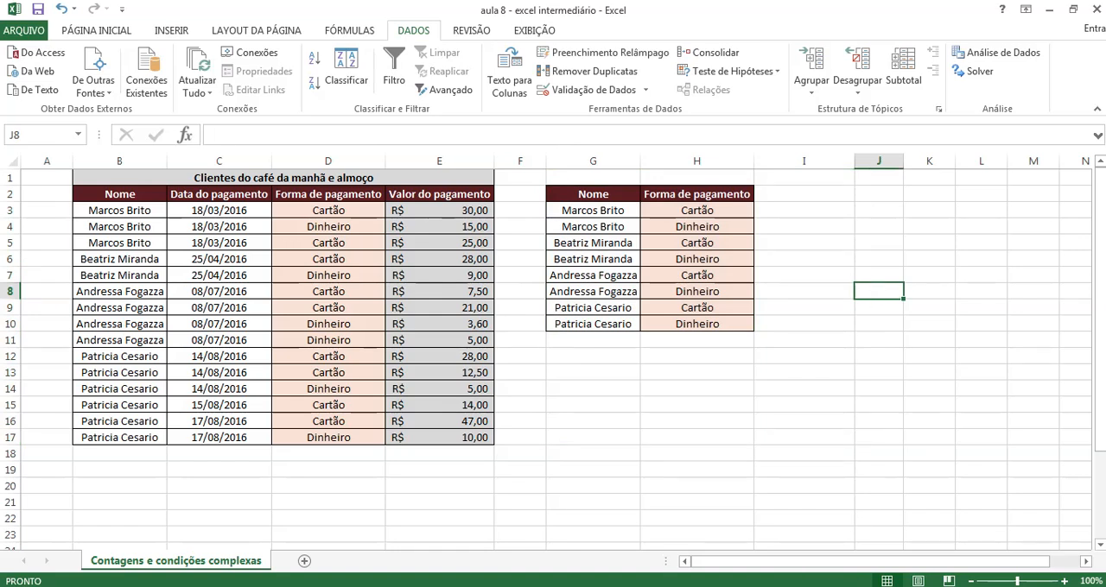
Copy the formatting of the Forma de pagamento header in H2 to the empty cell I2
left_click(747, 194)
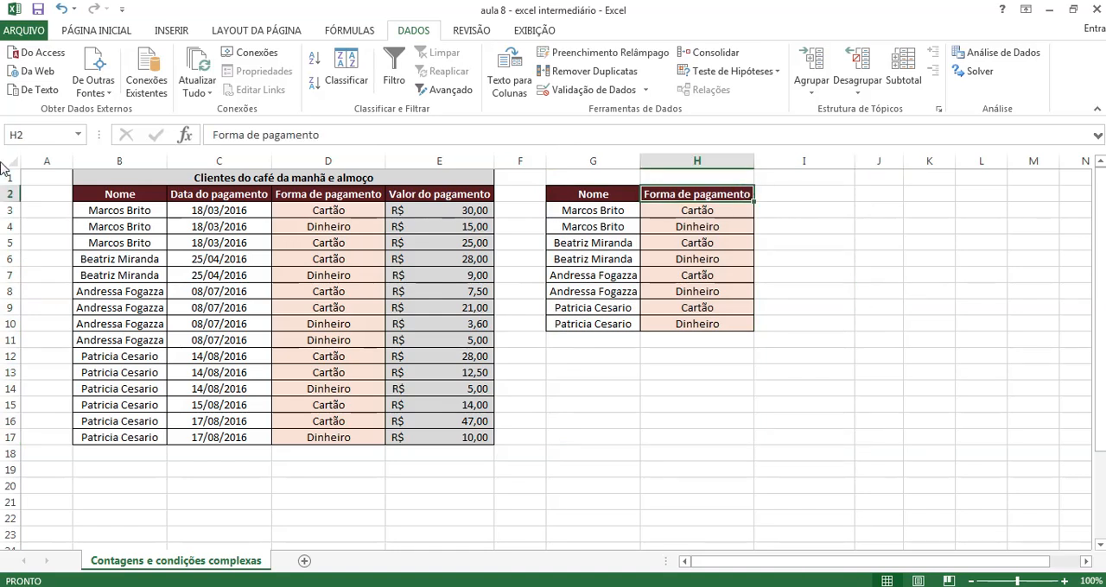
left_click(69, 31)
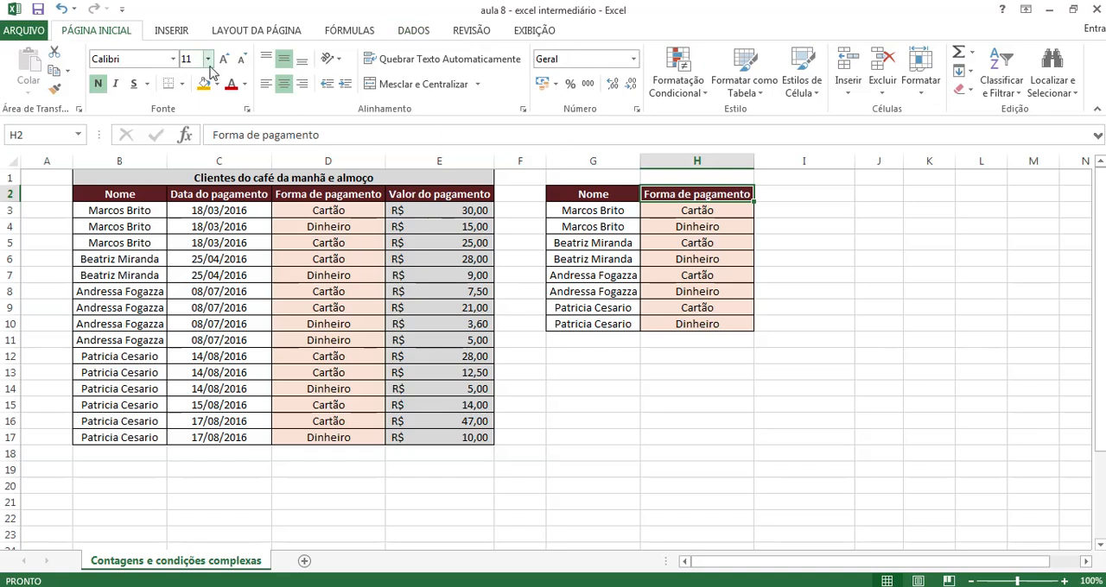
left_click(56, 89)
left_click(782, 193)
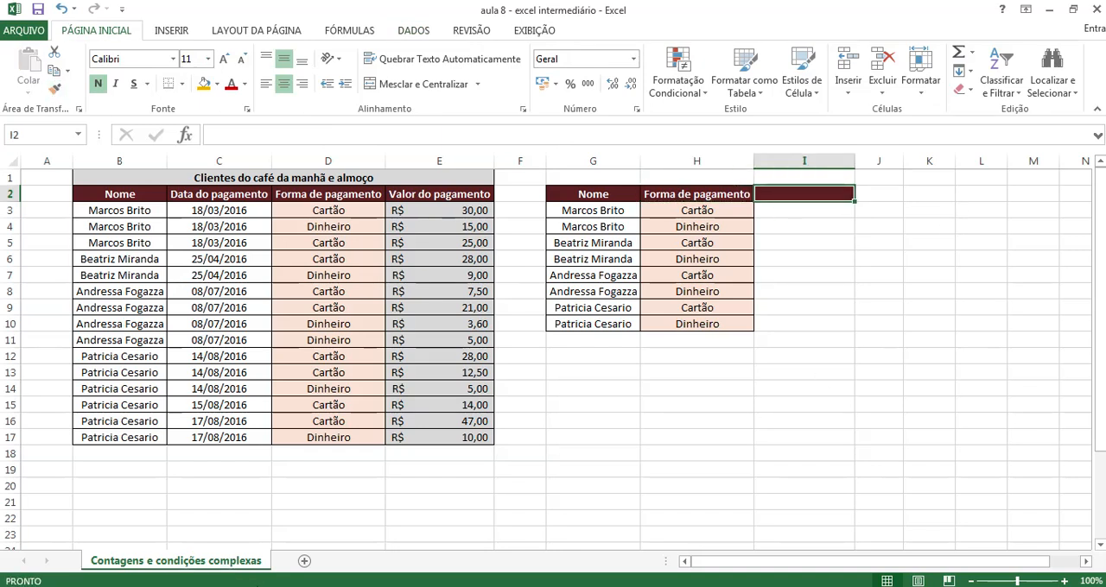
Enter the header "Qtde Lançamentos" in I2
type("Qt")
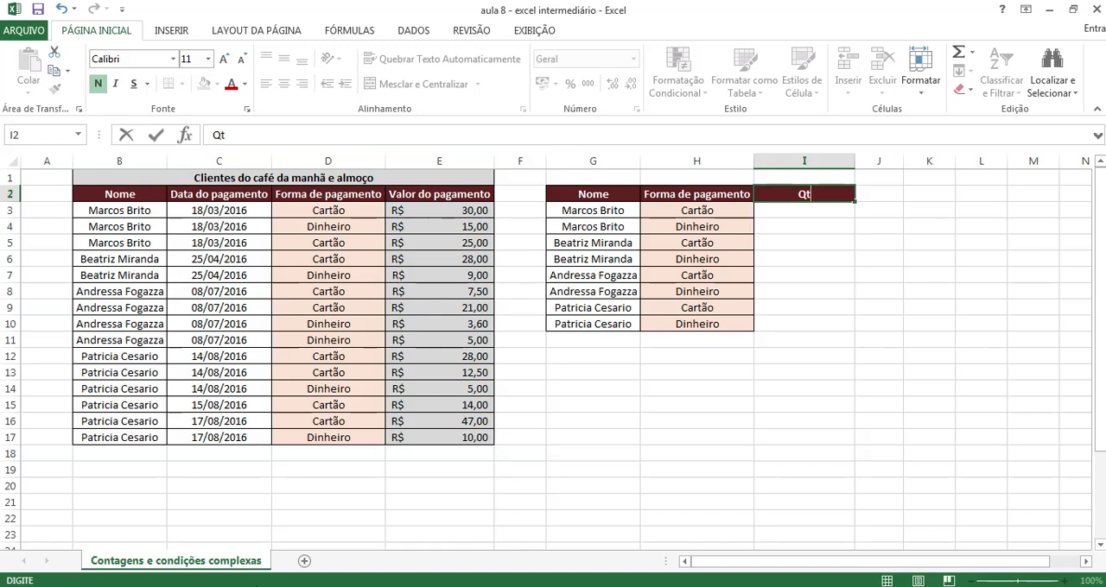
type("de Lançamentos")
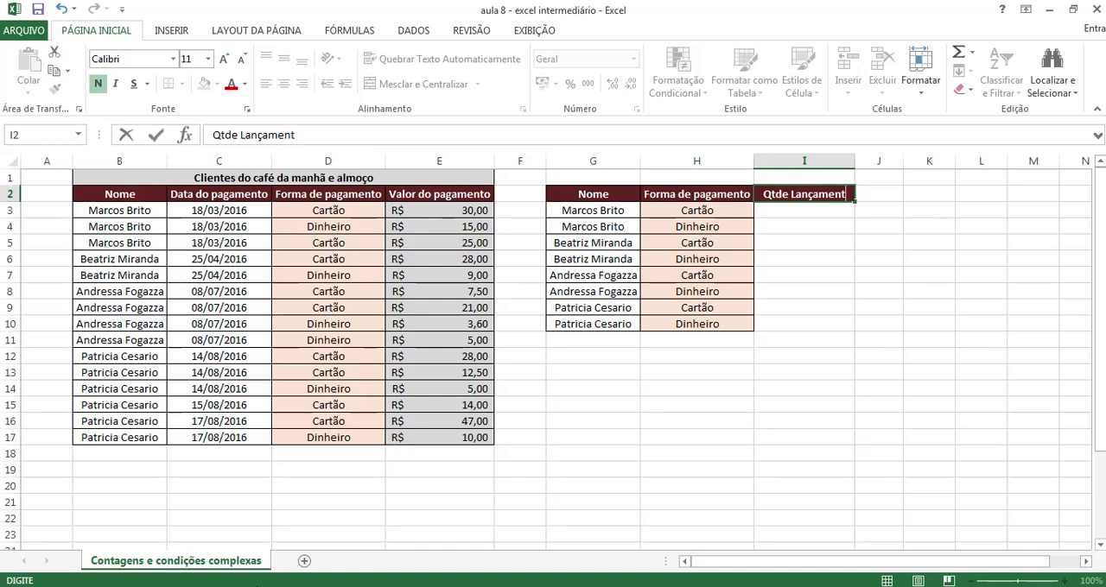
key("Return")
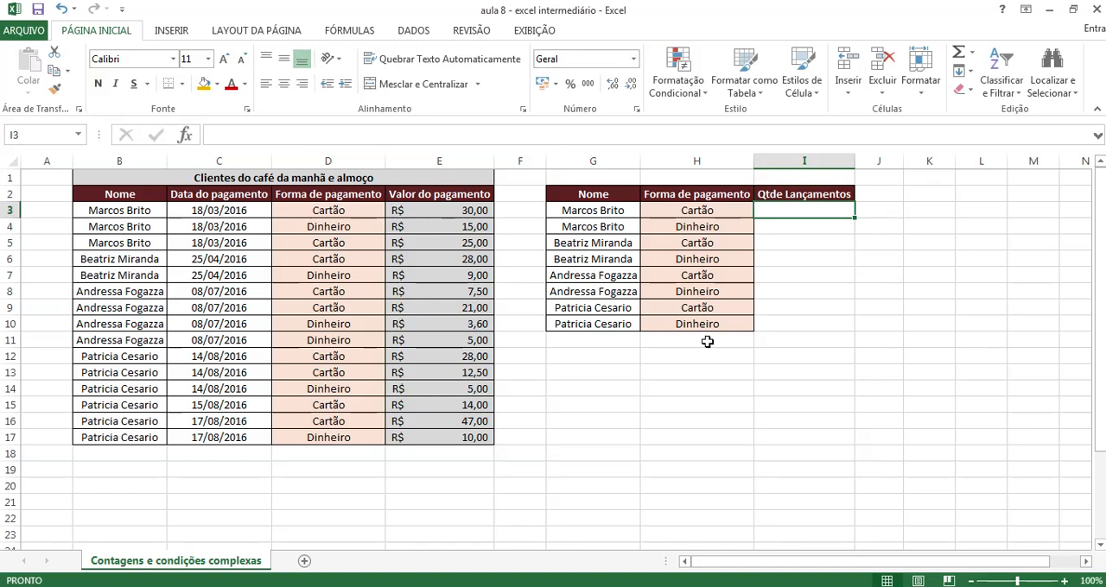
Copy the formatting of name cell G6 to I3:I10 and widen column I slightly
left_click(611, 252)
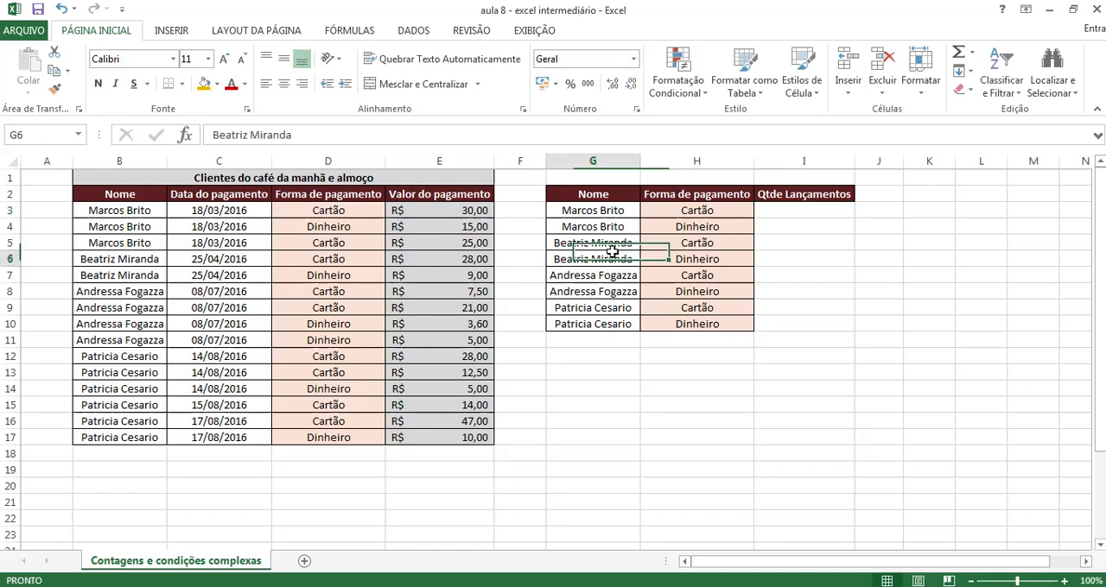
left_click(53, 88)
left_click_drag(792, 211, 793, 318)
left_click(776, 437)
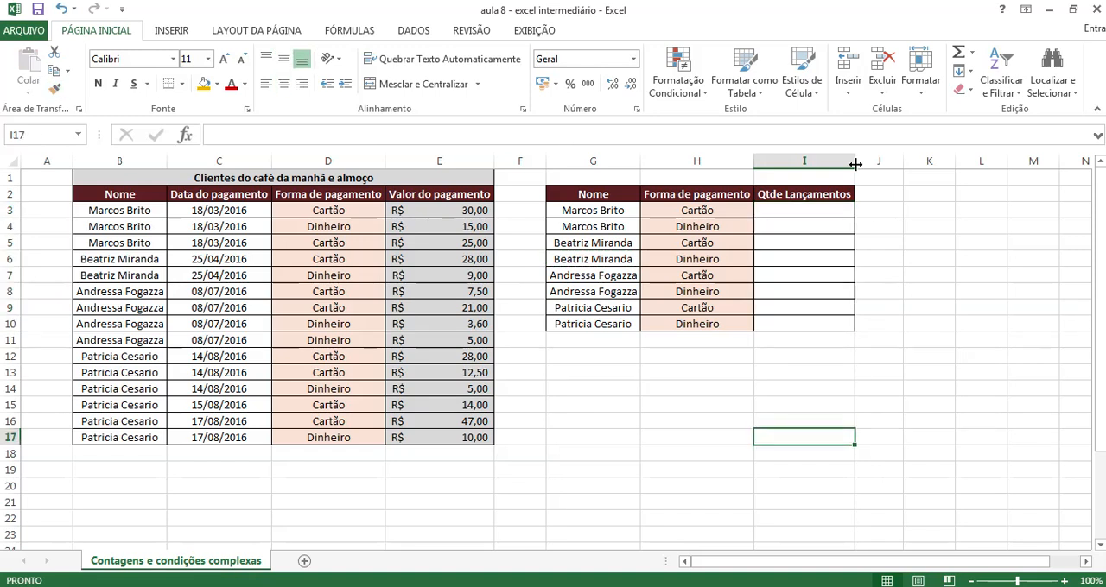
left_click_drag(854, 161, 876, 166)
left_click(945, 406)
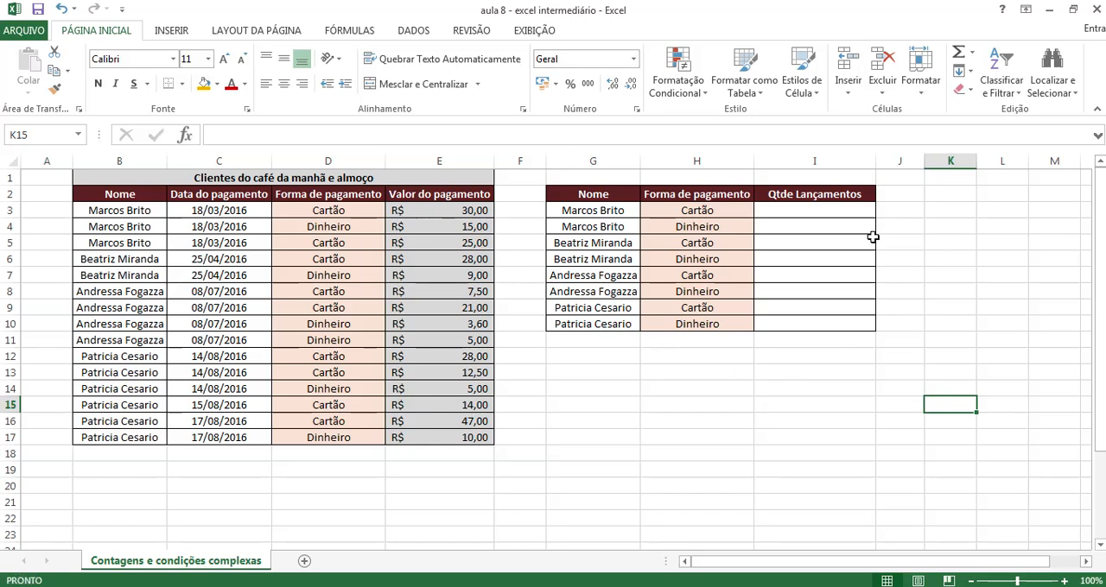
Start a CONT.SES formula in I3 using B3:B17 as the first criteria range and G3 as its criterion
left_click(797, 210)
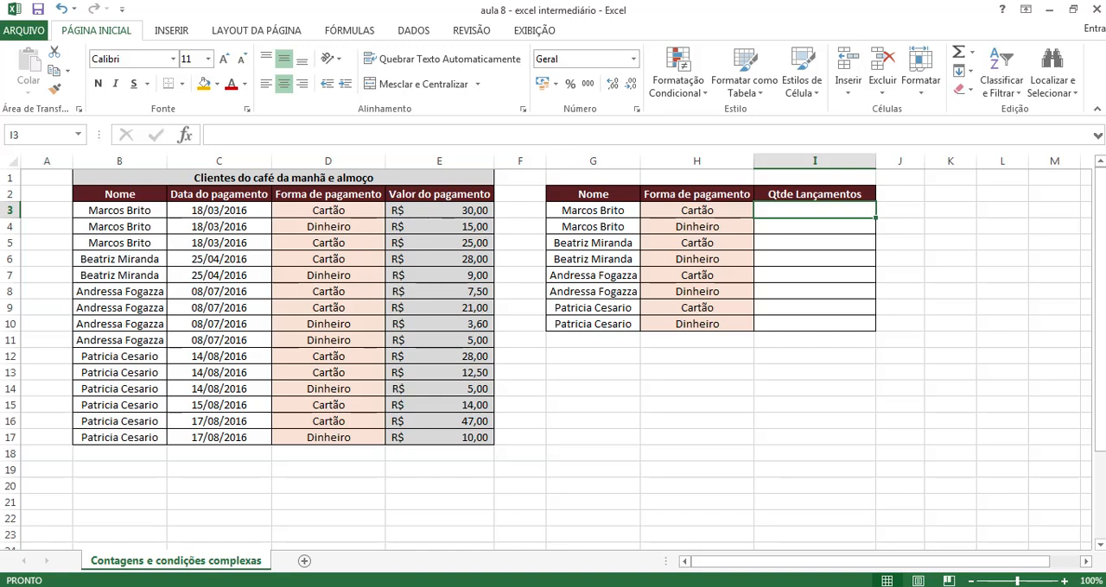
type("=con")
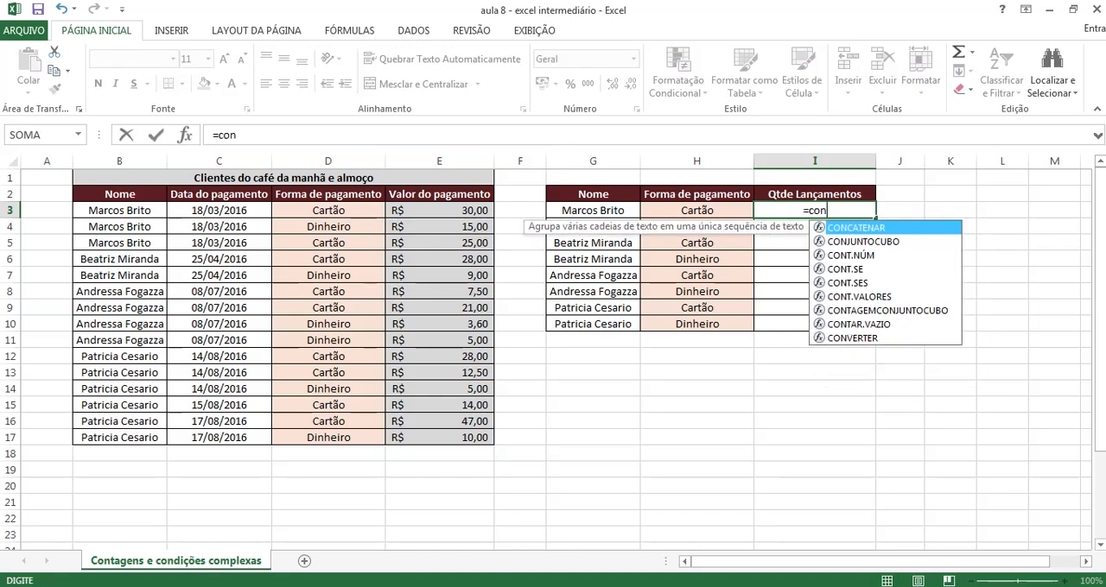
type("t")
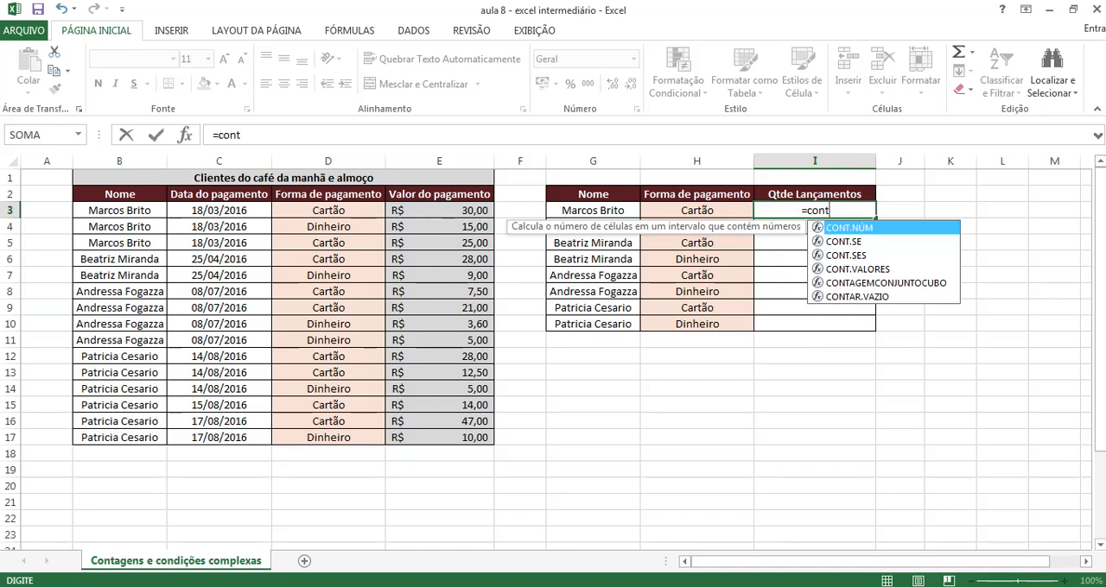
type(".ses")
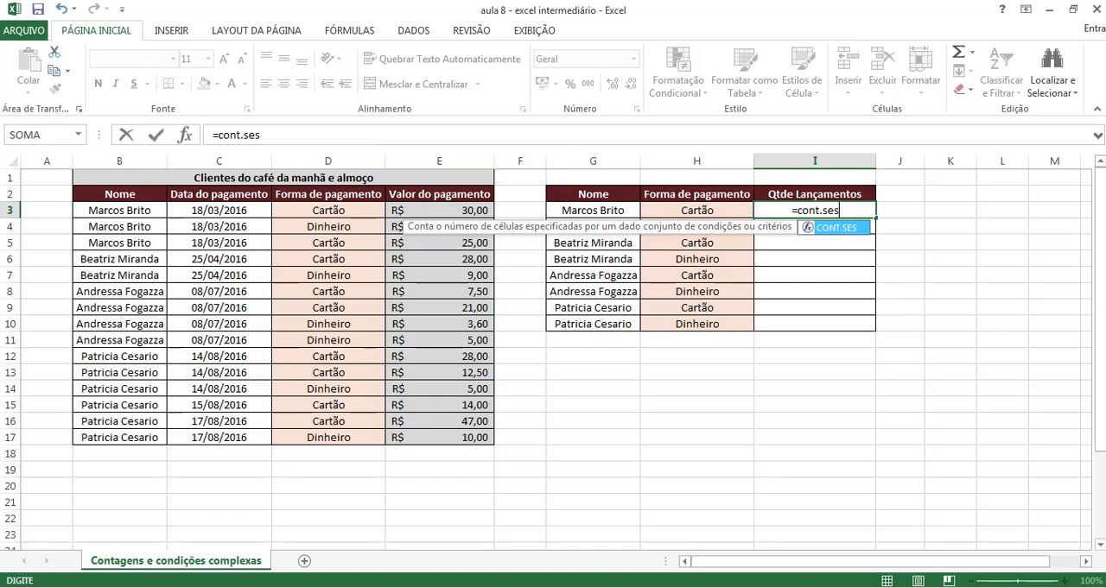
type("(")
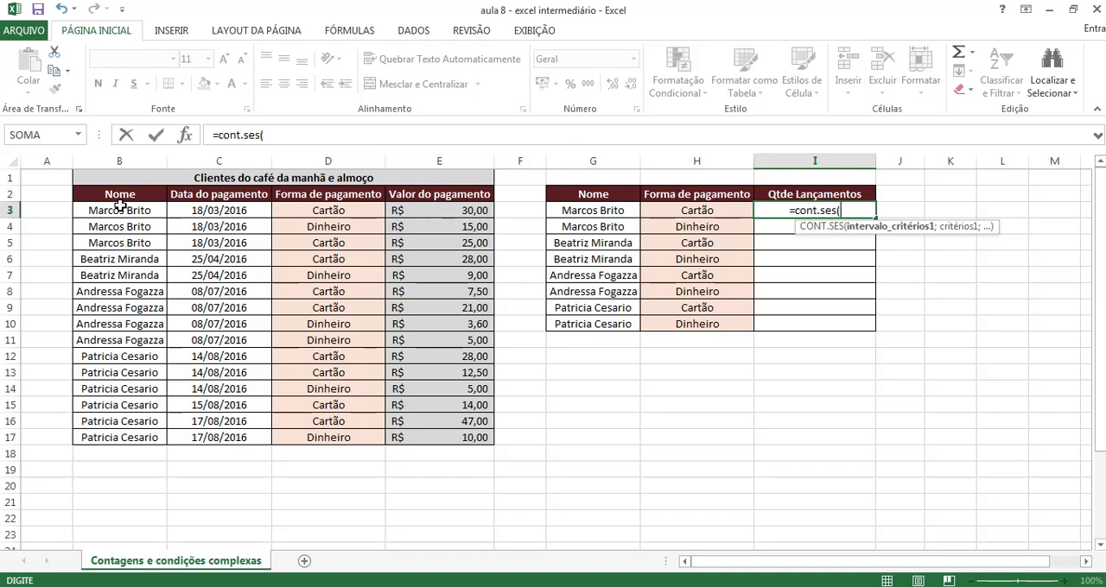
left_click_drag(119, 210, 121, 436)
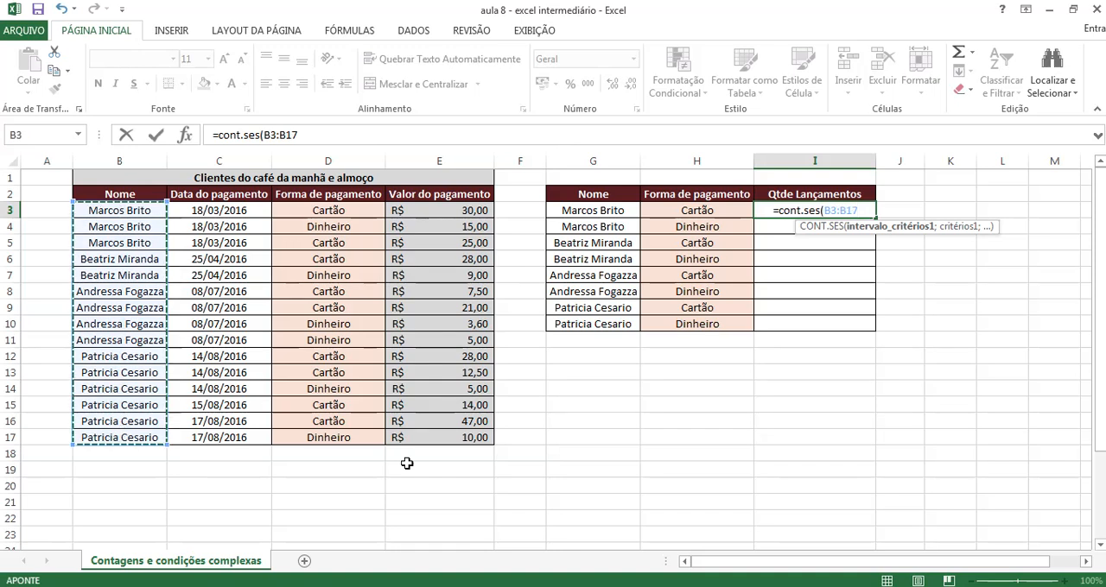
type(";")
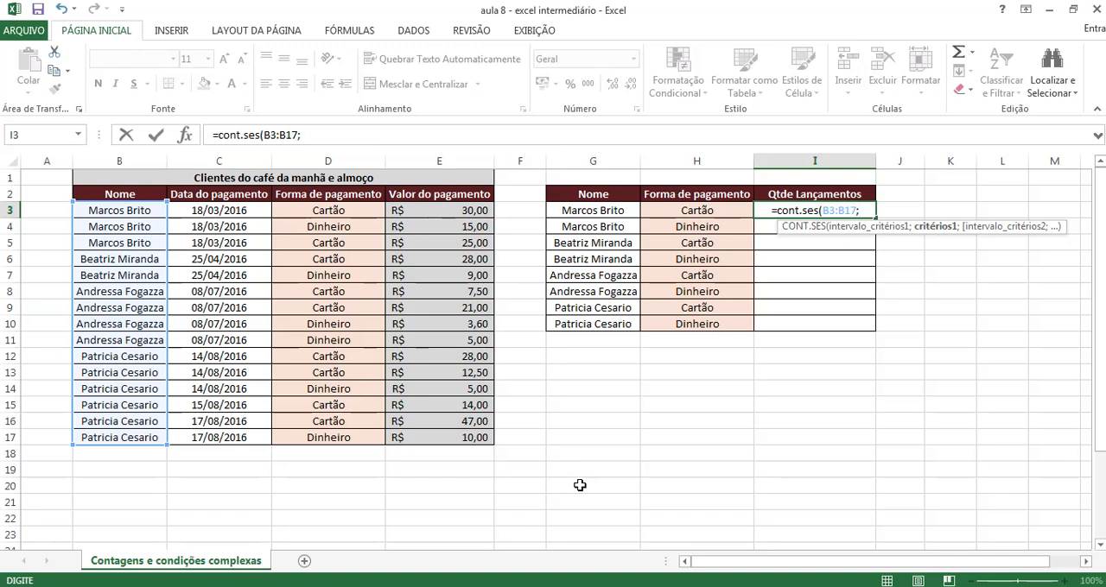
left_click(575, 212)
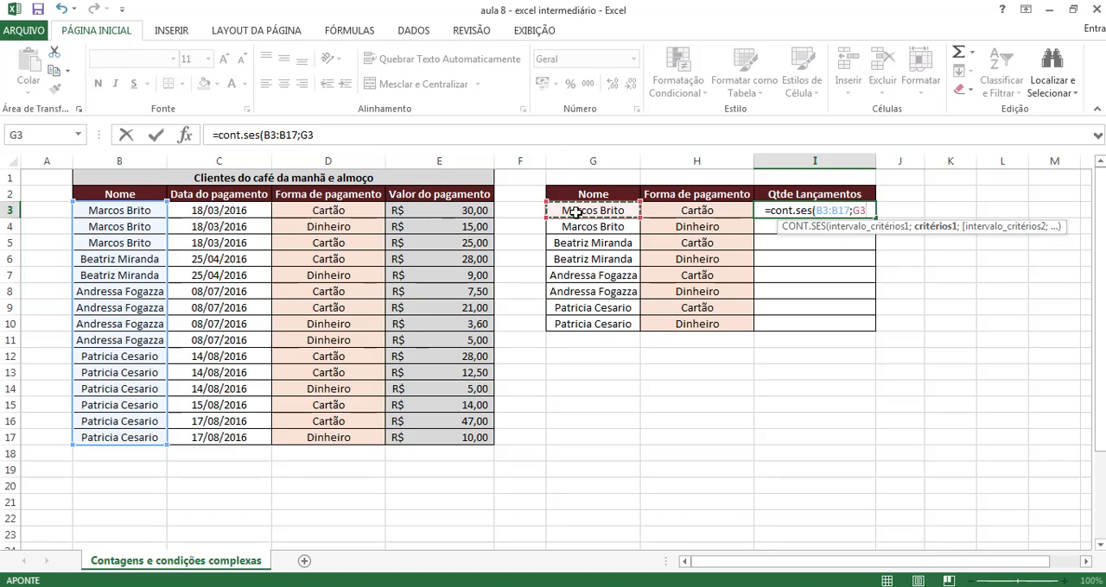
Add D3:D17 as the second criteria range with H3 as its criterion and complete the formula in I3
type(";")
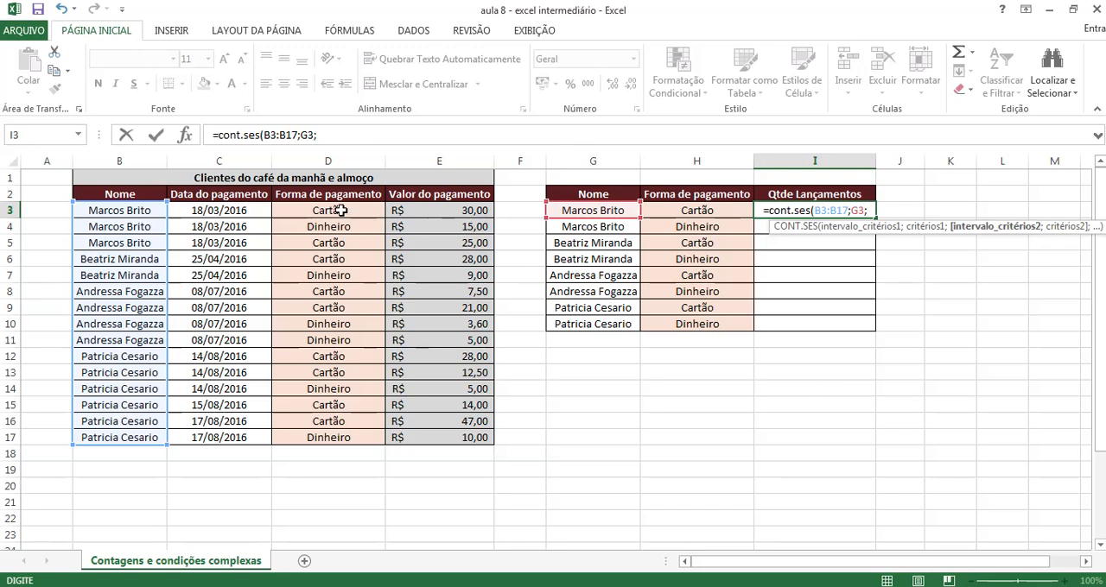
left_click_drag(342, 211, 342, 439)
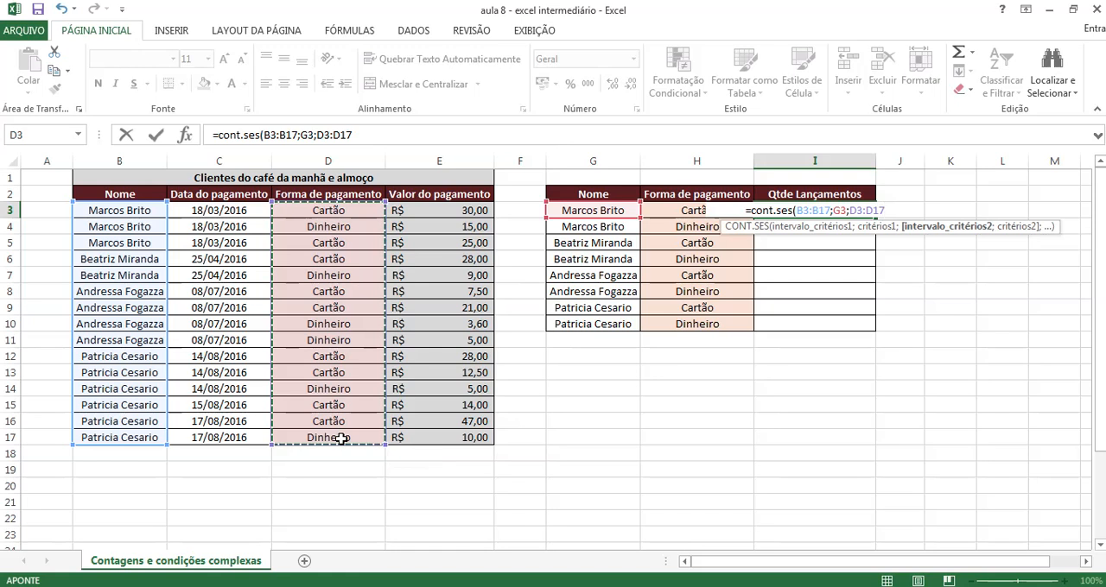
type(";")
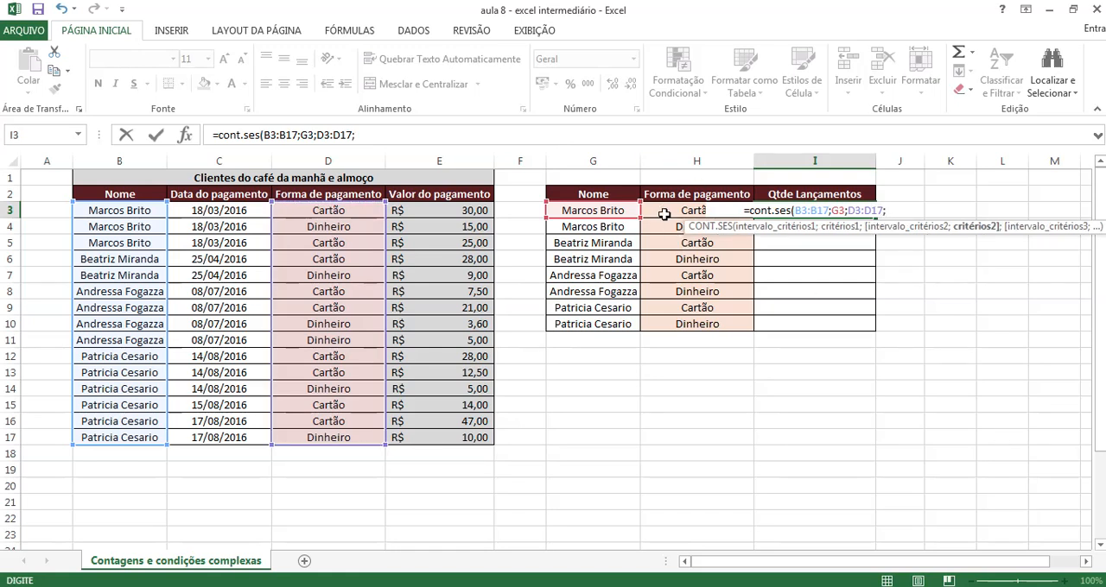
left_click(664, 215)
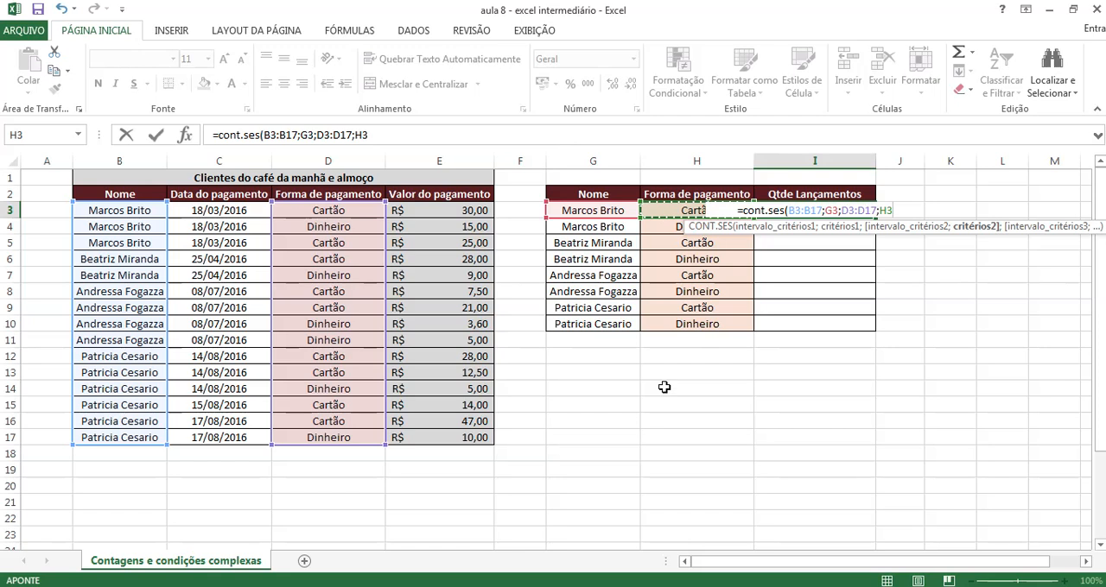
type(")")
key("Return")
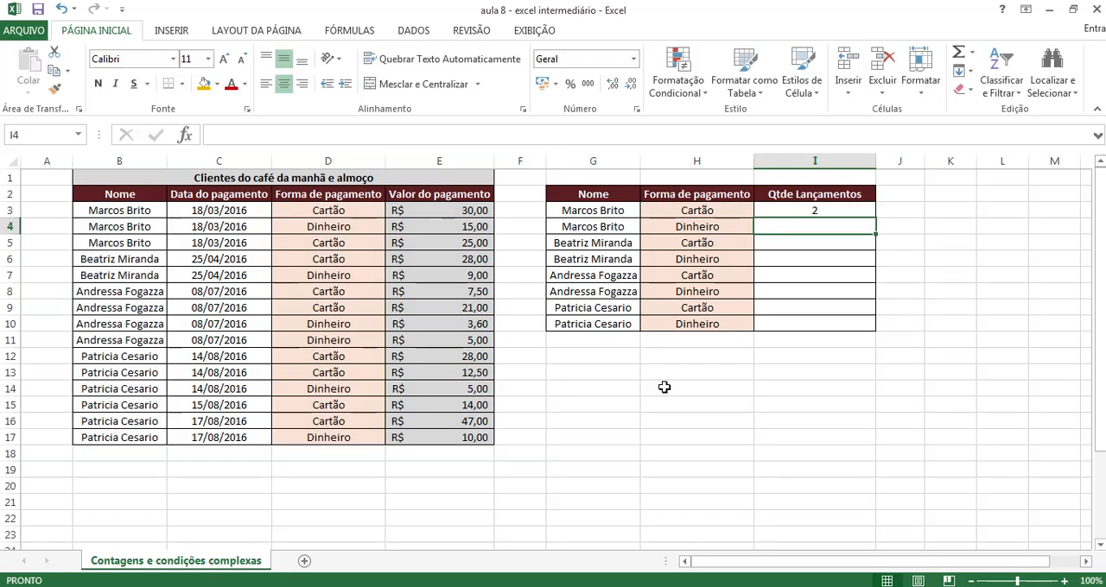
Fill the counting formula from I3 down through I10
left_click(598, 214)
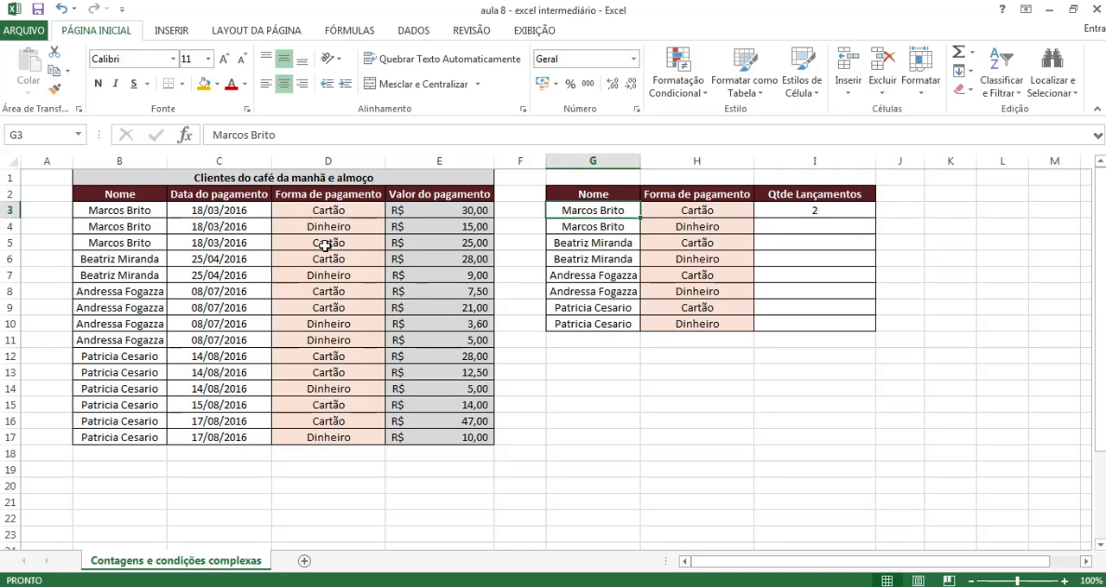
left_click(854, 215)
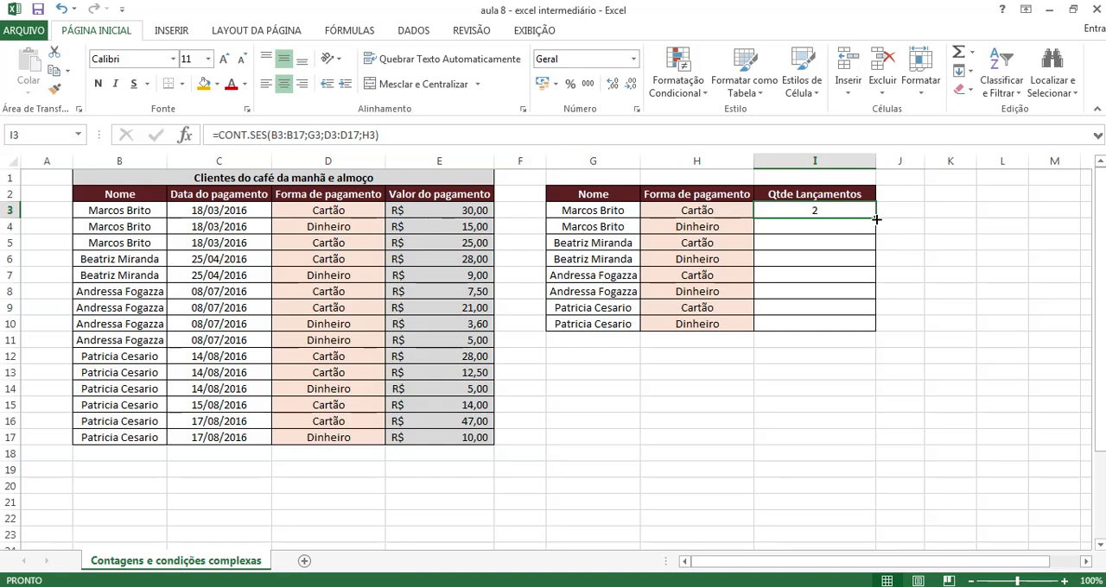
left_click_drag(876, 218, 865, 325)
left_click(762, 441)
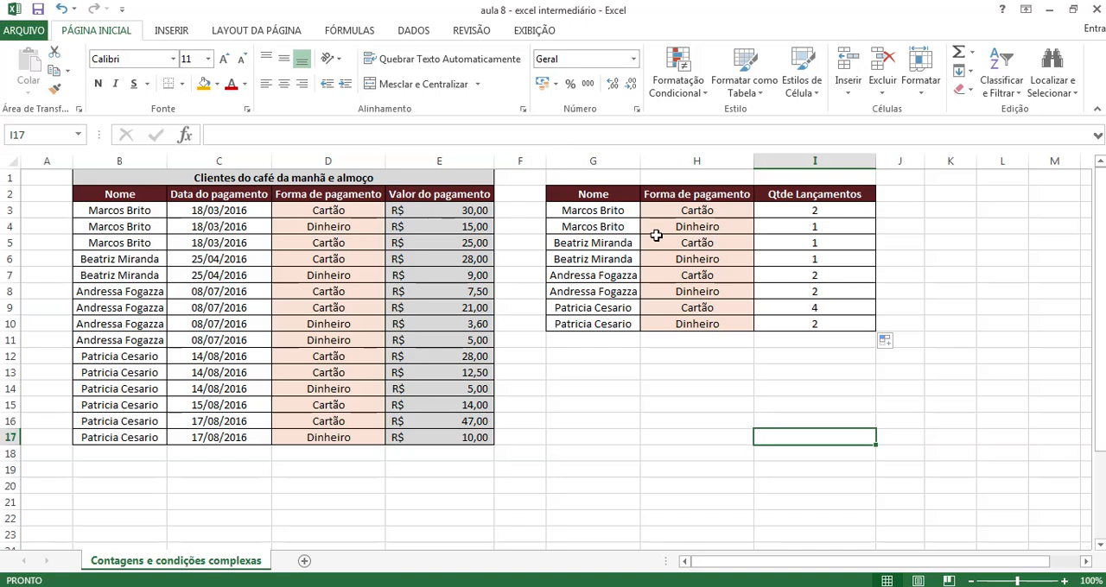
Compare the Cartão count in I9 with that client's entries in the source table
left_click(591, 312)
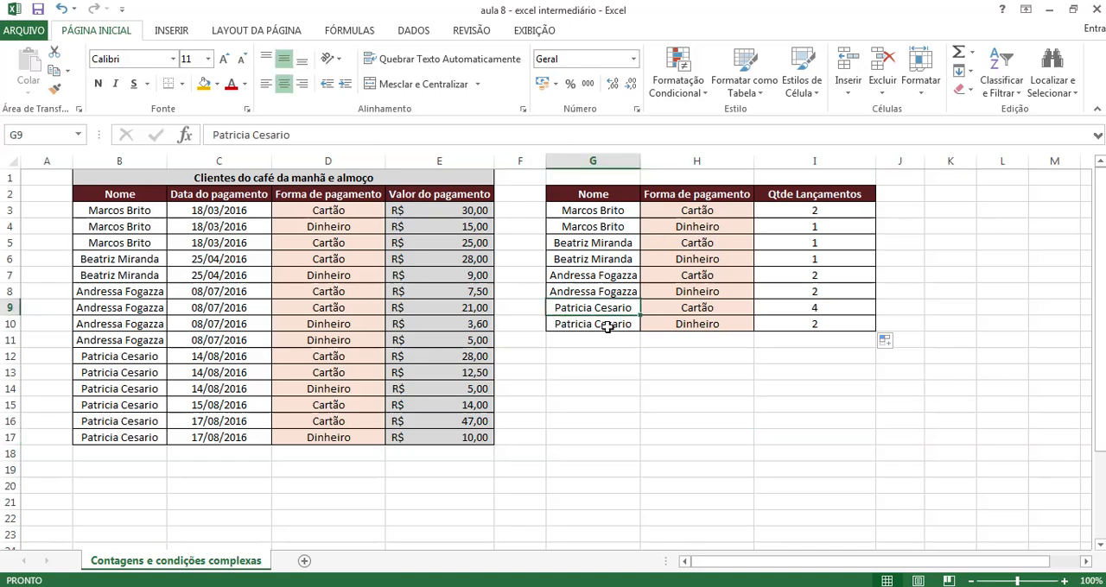
left_click(667, 309)
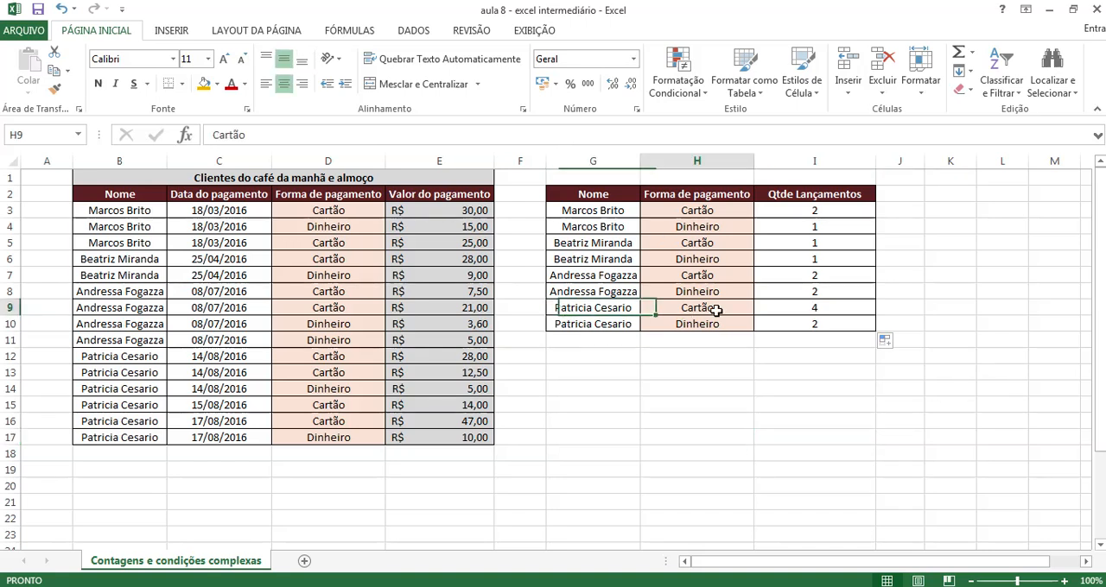
left_click(826, 311)
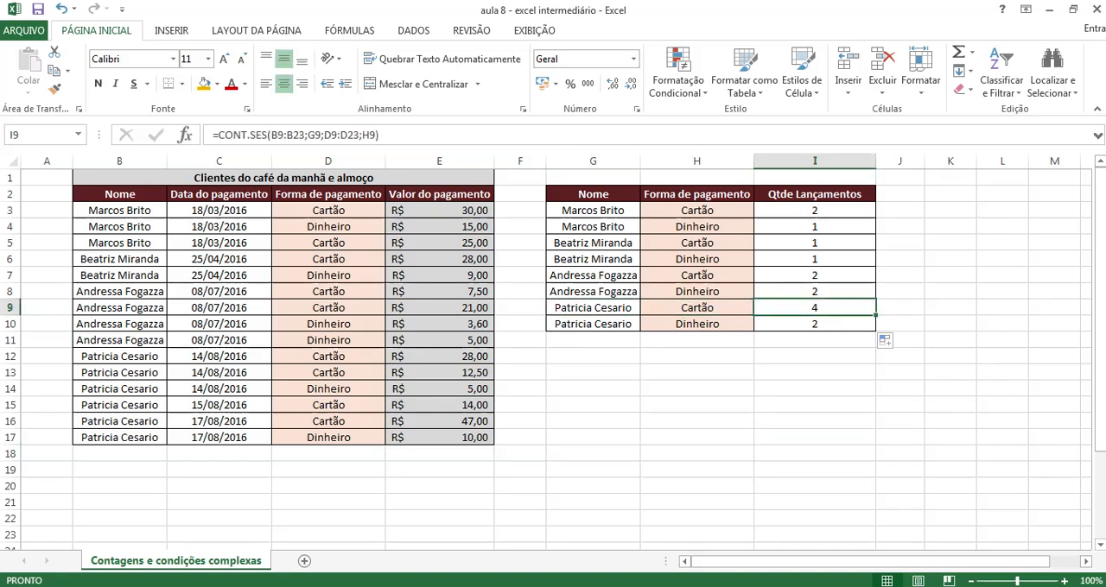
left_click(329, 421)
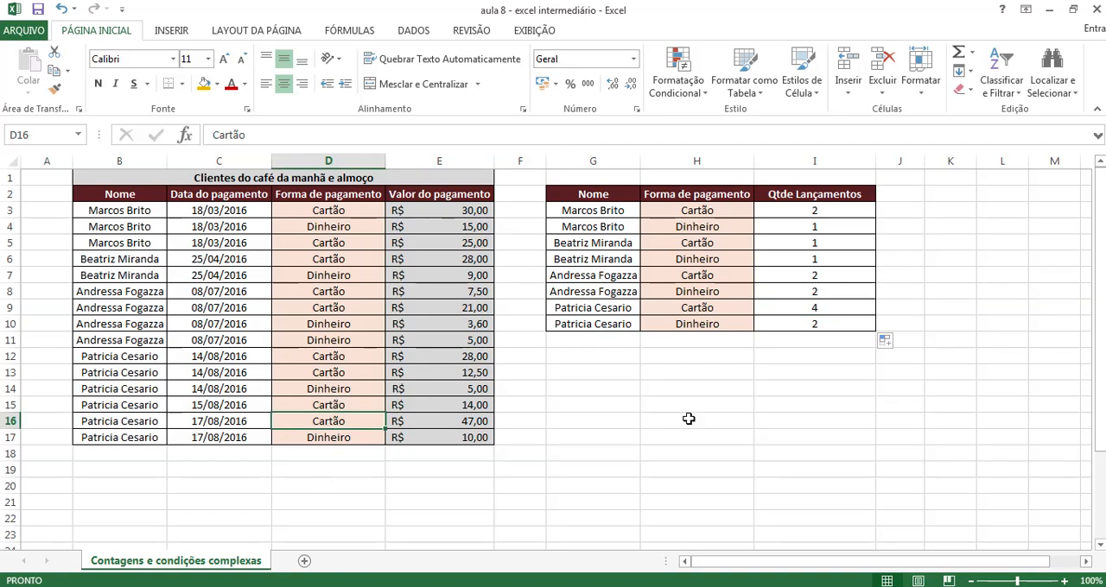
left_click(778, 344)
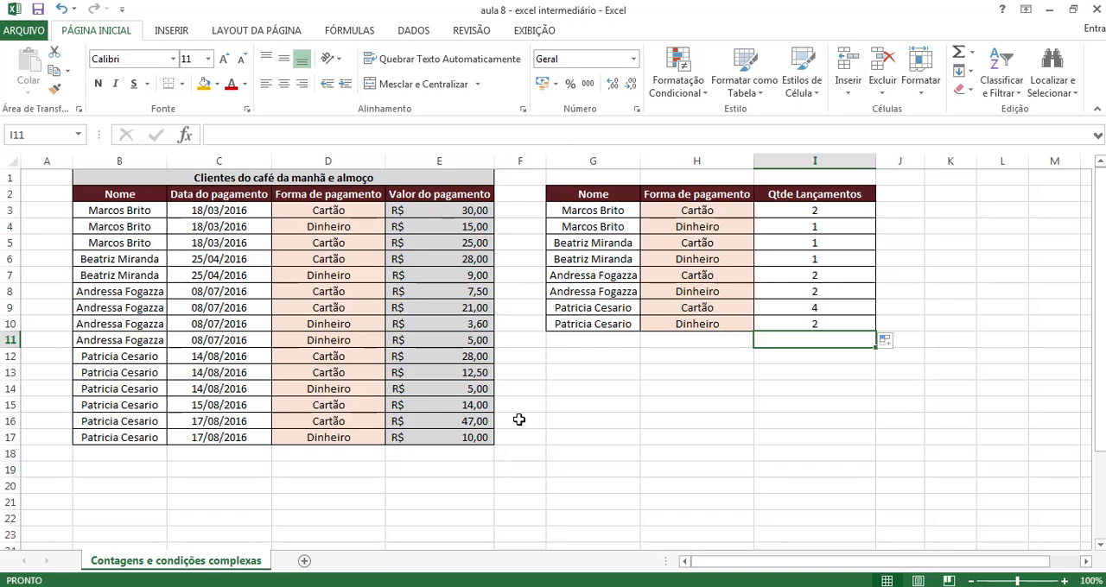
left_click(612, 407)
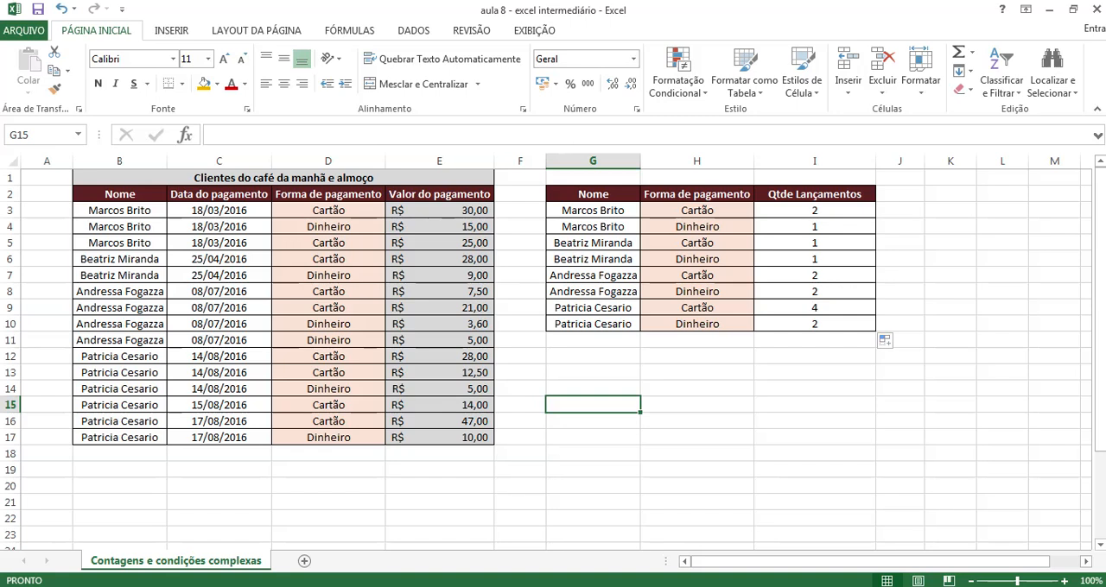
left_click(758, 441)
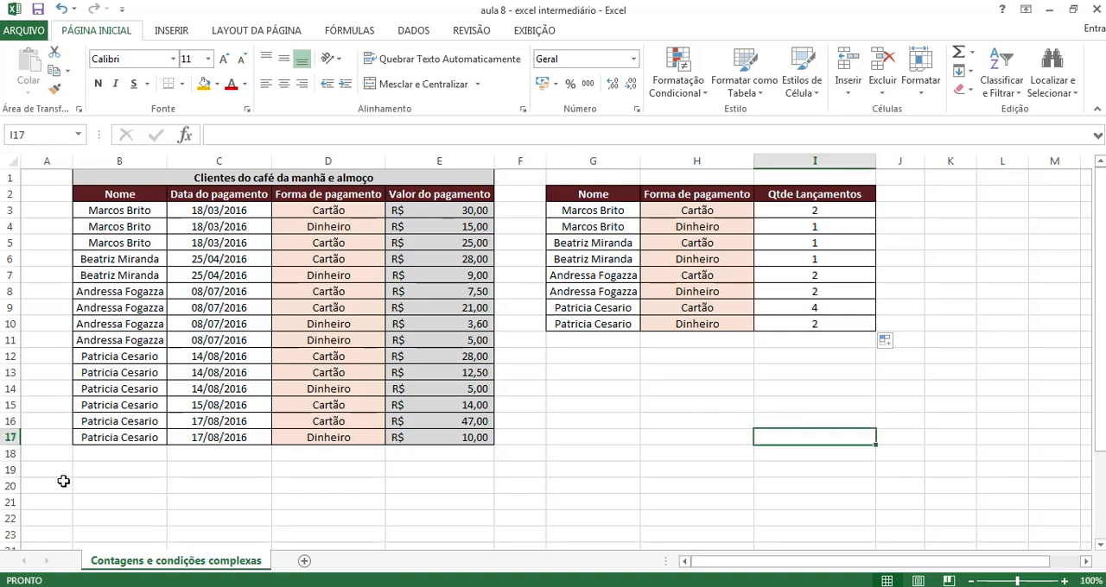
Copy the Nome column B2:B17 of the source table to a new location starting at G14
left_click_drag(116, 197, 106, 435)
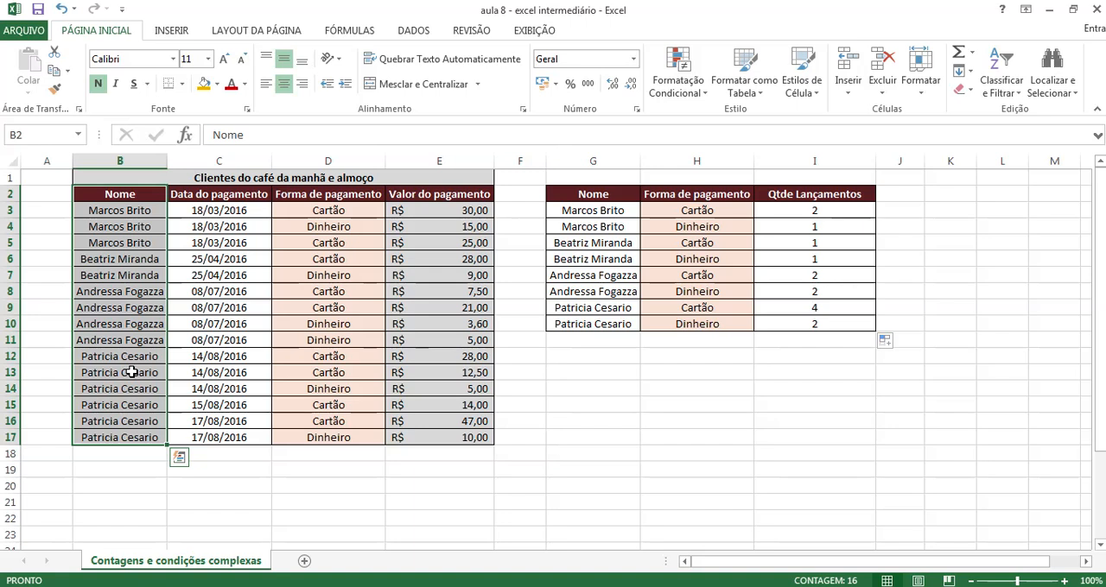
key("ctrl+c")
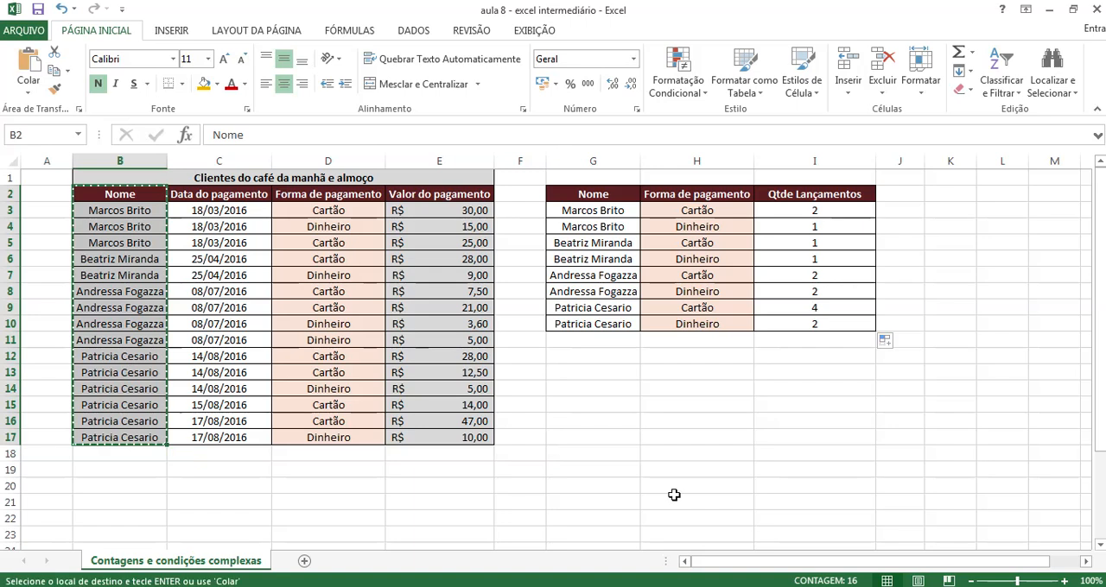
left_click(572, 393)
key("Return")
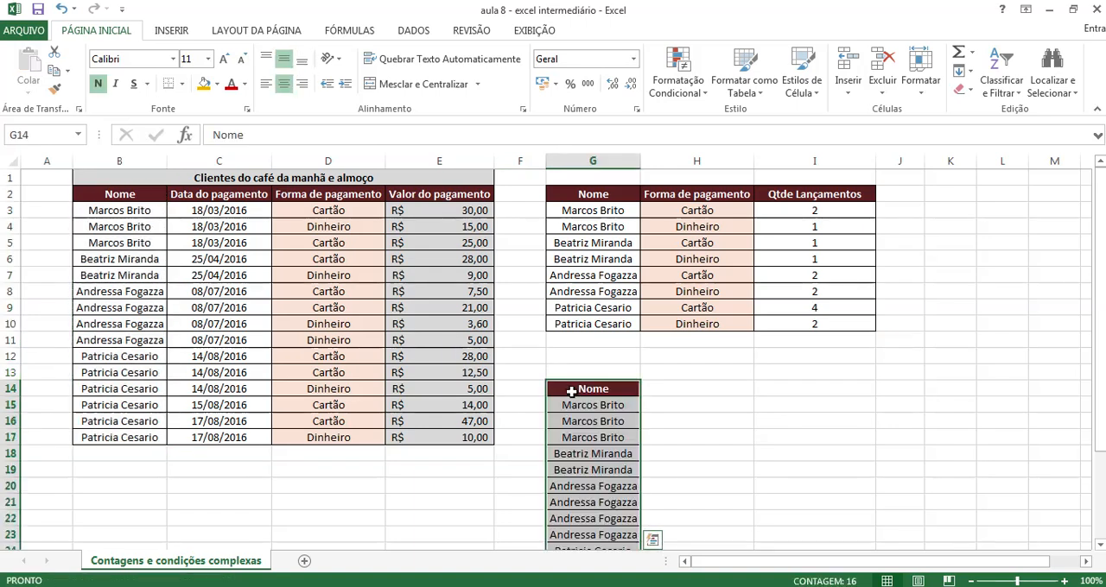
left_click(788, 456)
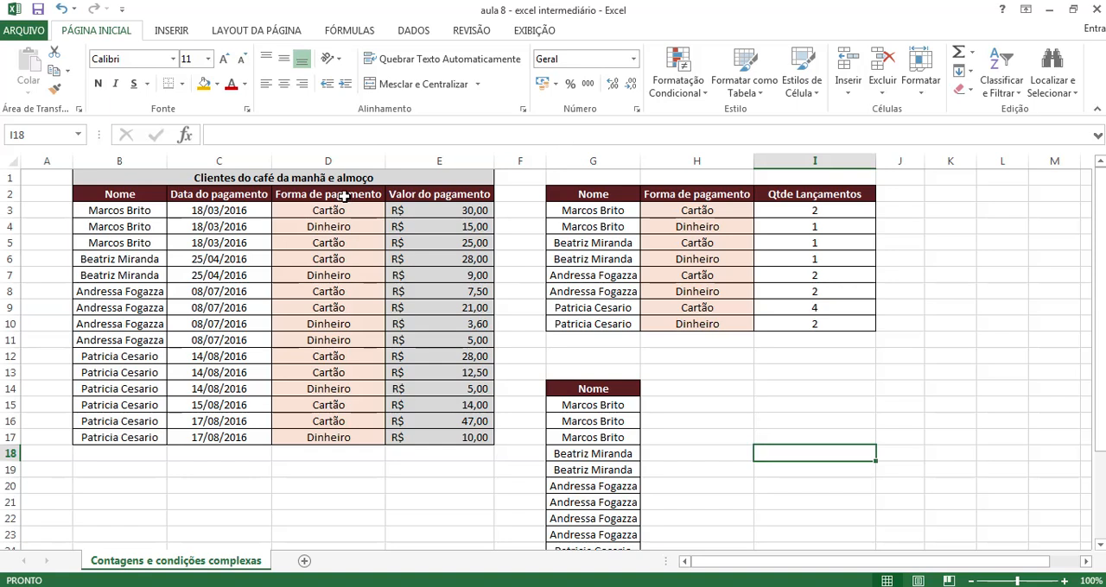
Copy the Forma de pagamento column D2:D17 beside the pasted names, starting at H14
left_click_drag(326, 195, 323, 432)
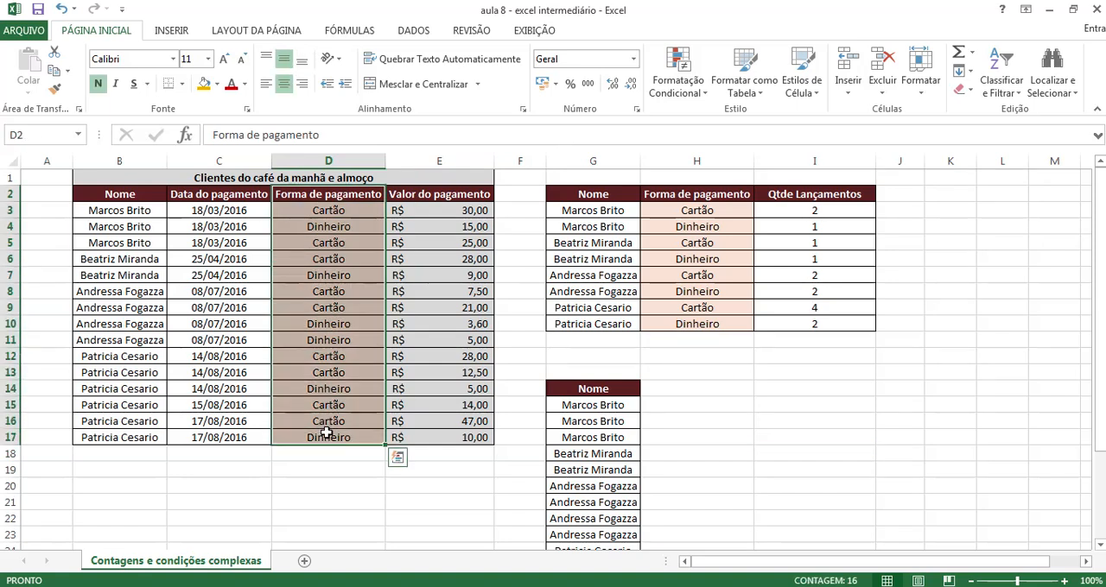
key("ctrl+c")
left_click(676, 389)
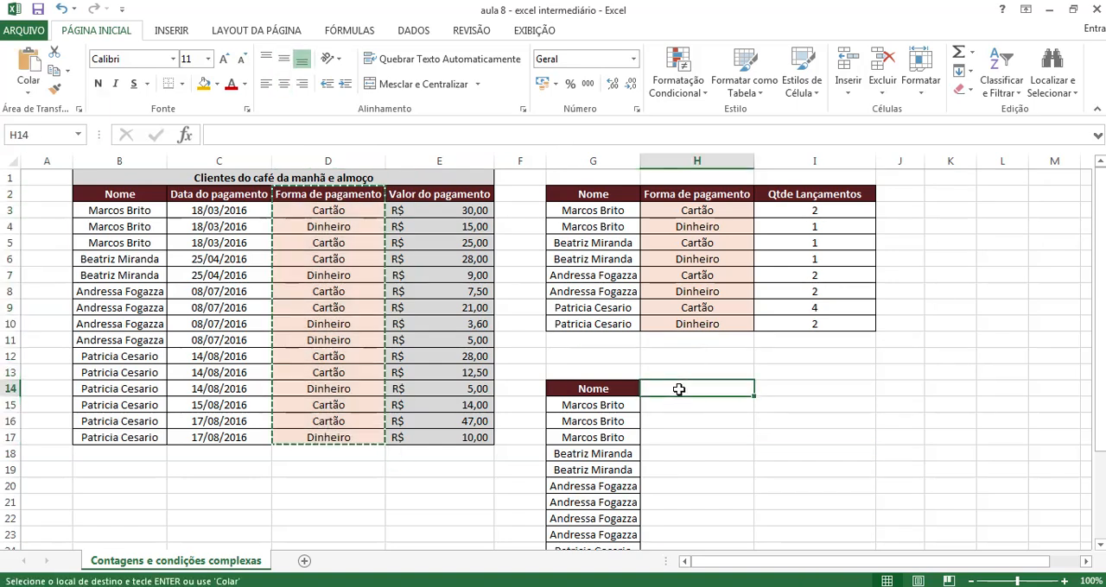
key("Return")
left_click(853, 424)
Remove duplicate rows from G14:H29, comparing both the Nome and Forma de pagamento columns
scroll(829, 430, "down", 3)
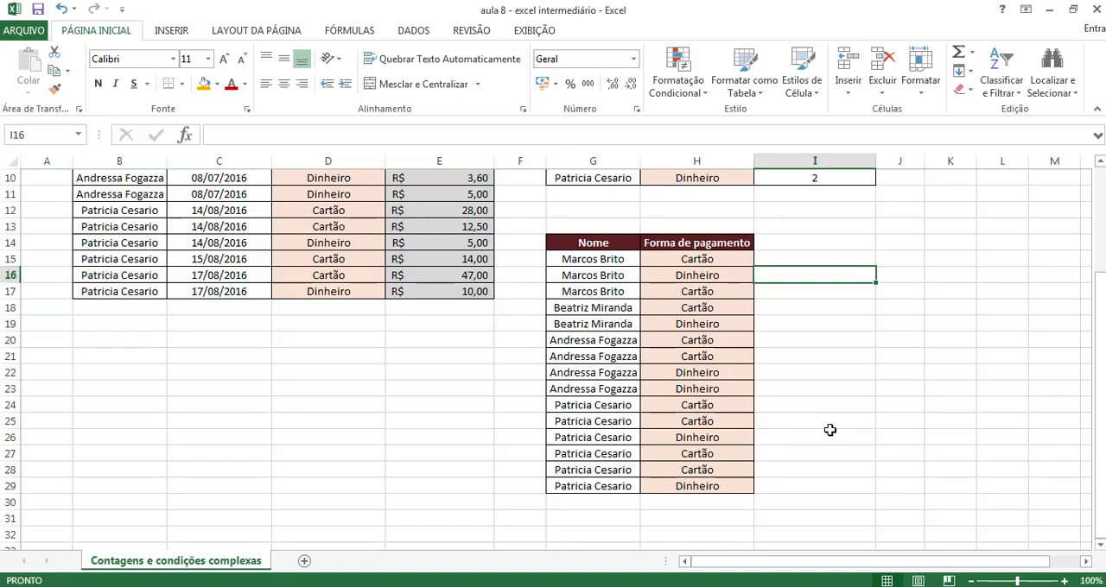
scroll(829, 429, "up", 1)
left_click_drag(562, 299, 717, 532)
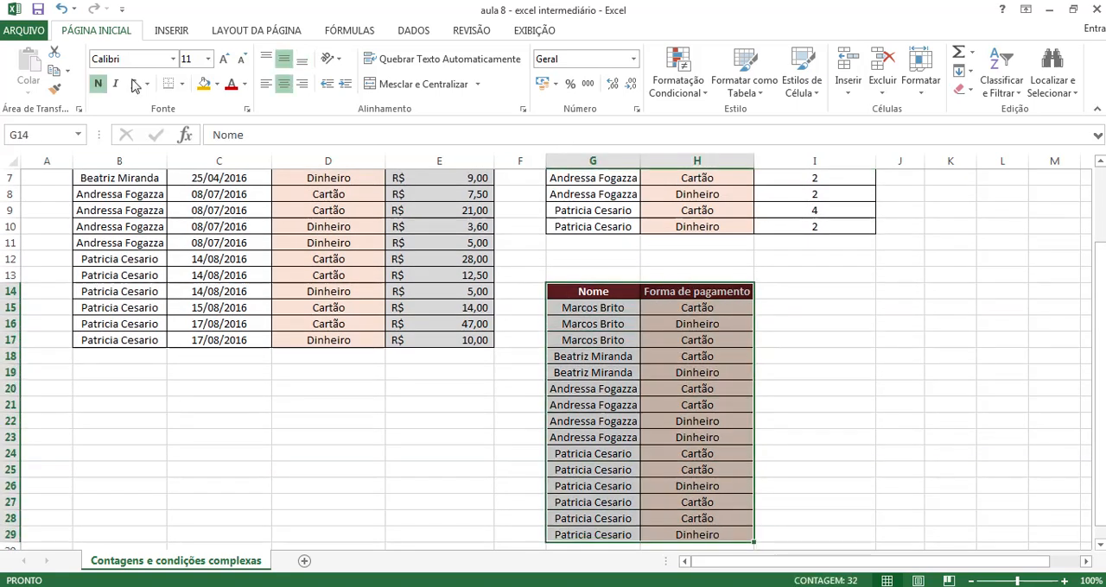
left_click(413, 31)
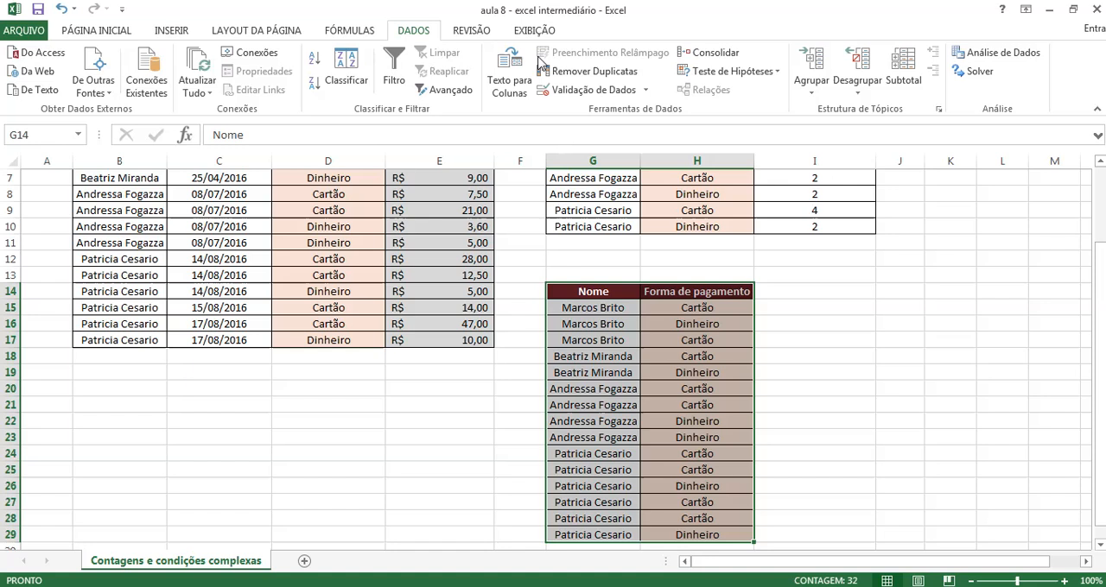
left_click(586, 71)
left_click(781, 372)
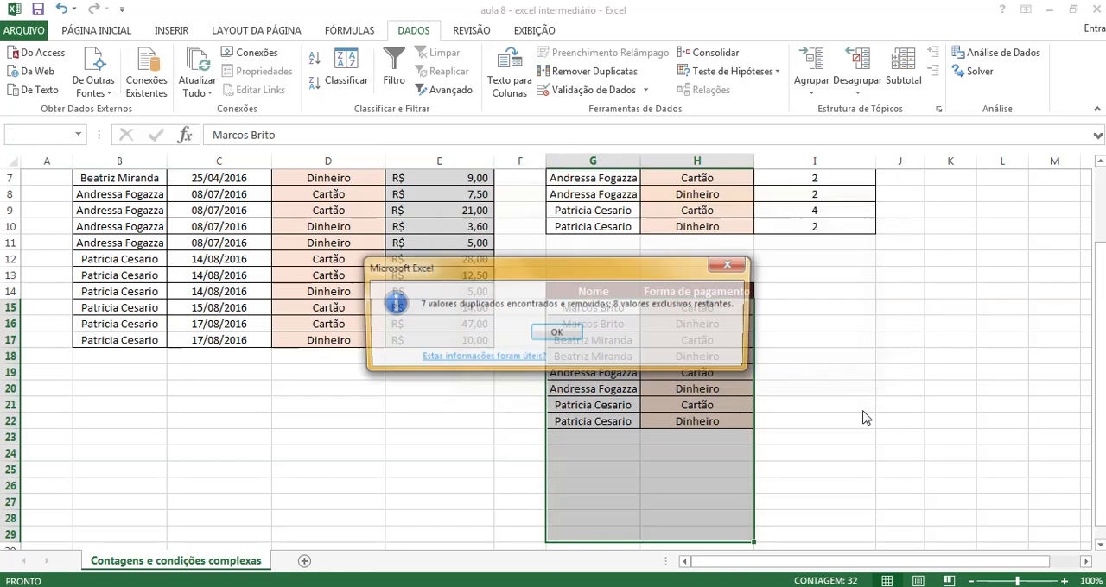
left_click(555, 334)
left_click(855, 340)
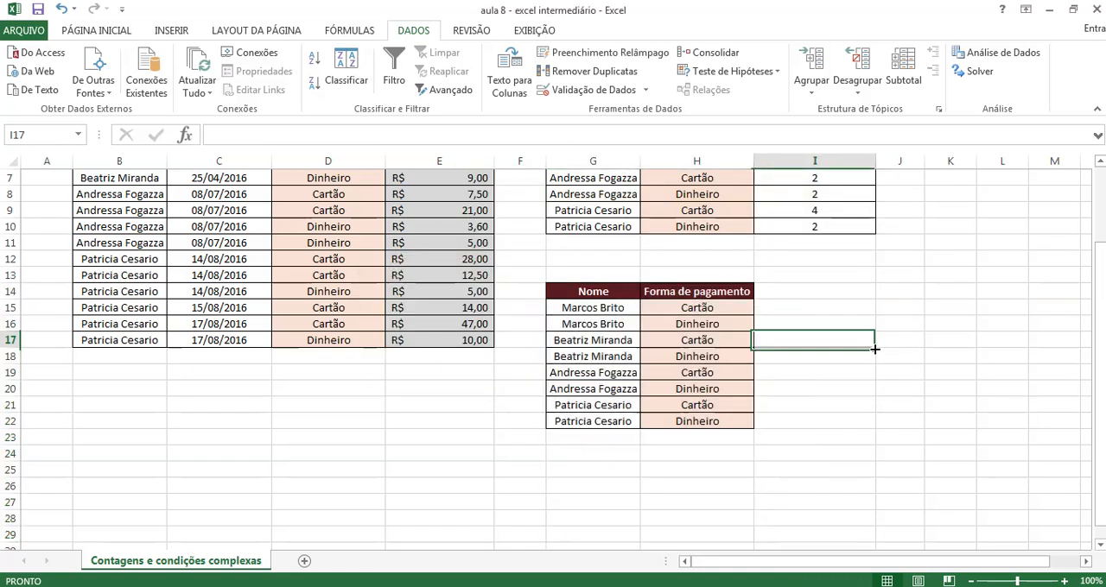
Copy the header formatting of G14 to the empty cell I14 with Format Painter
scroll(864, 373, "up", 2)
left_click(592, 390)
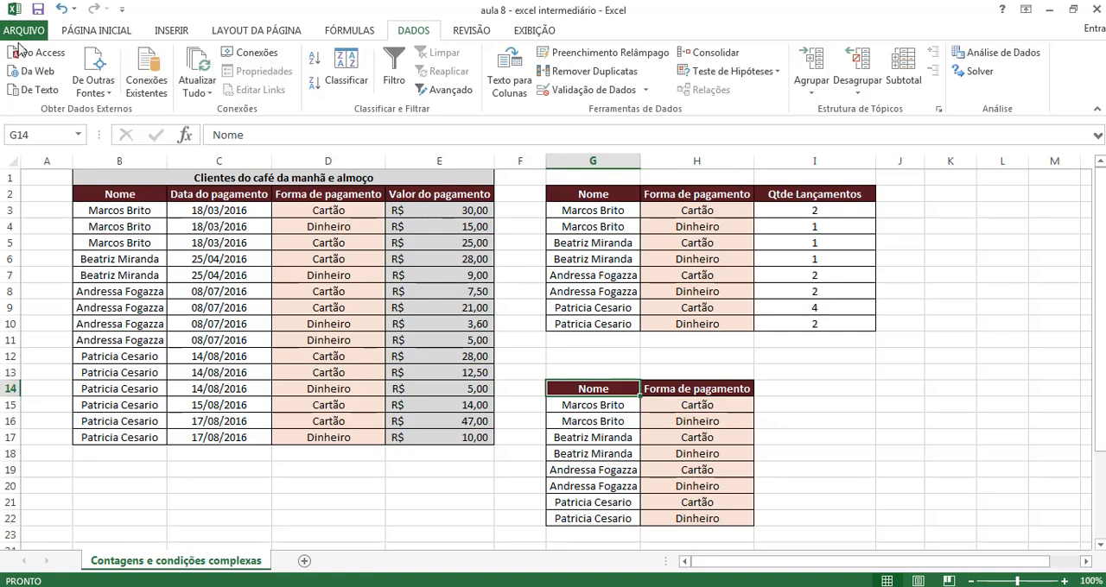
left_click(71, 33)
left_click(55, 88)
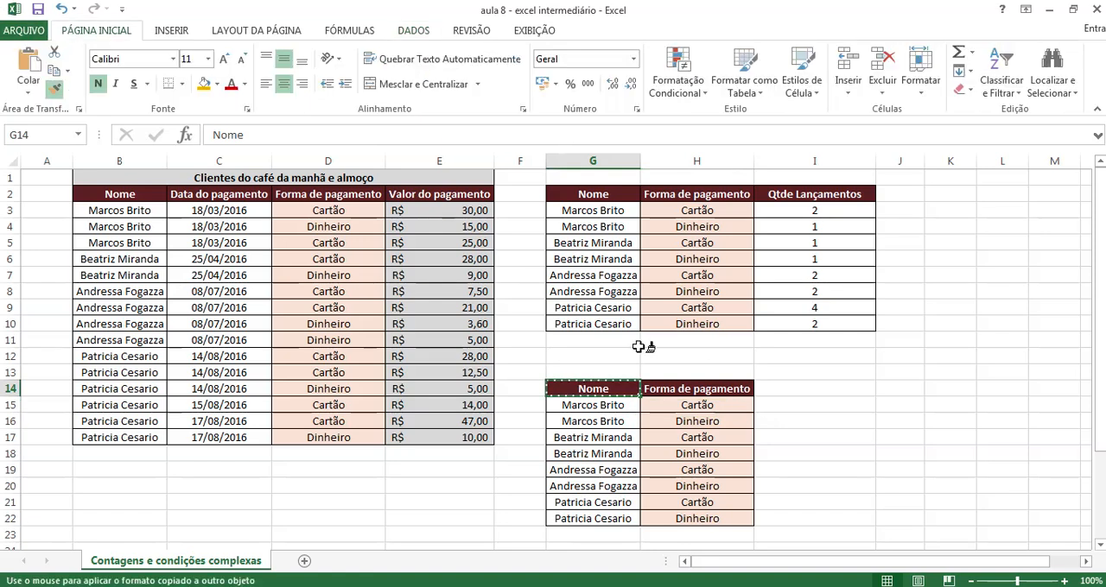
left_click(771, 389)
left_click(926, 456)
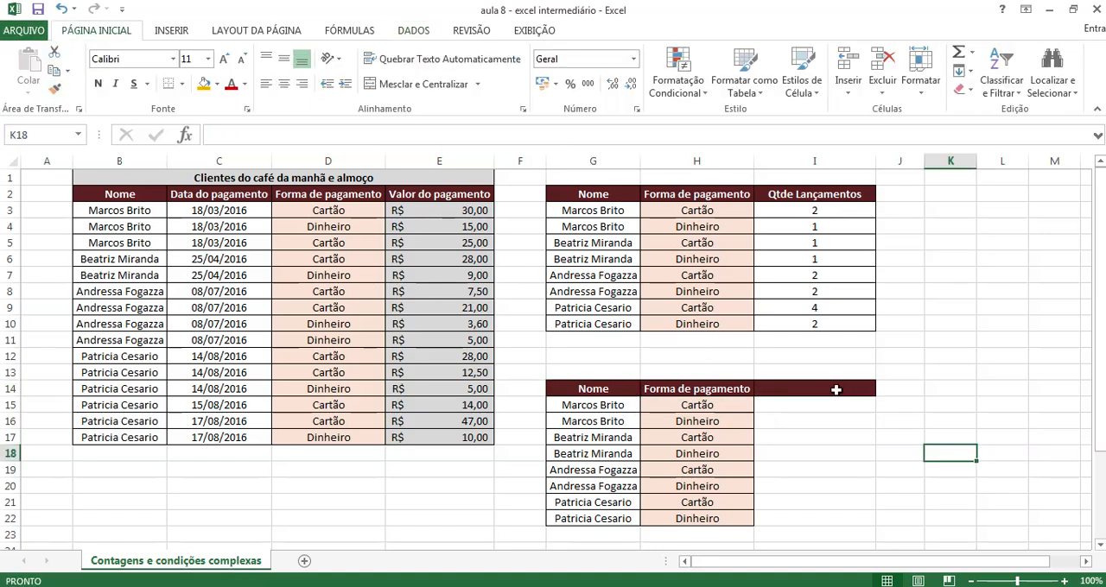
Enter the column heading "Total Pagamentos" in I14
left_click(836, 389)
type("T")
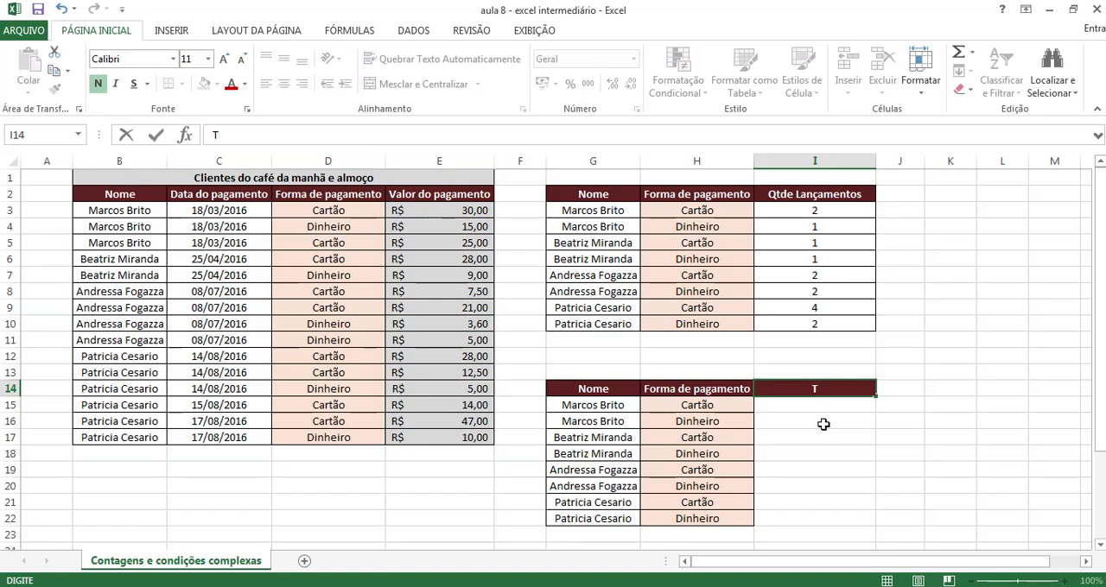
type("otal Pagamentos")
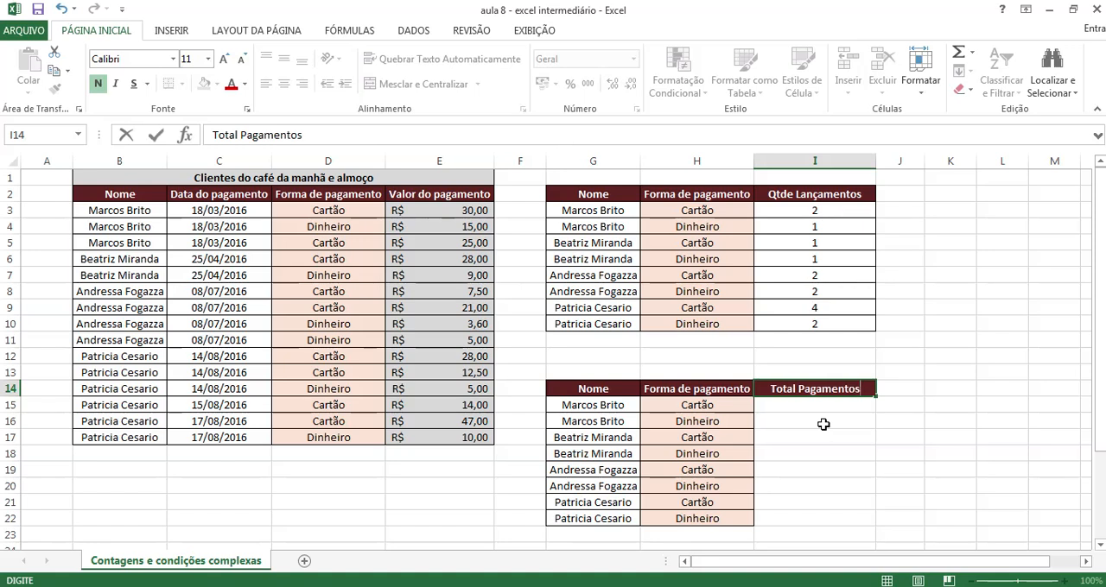
key("Return")
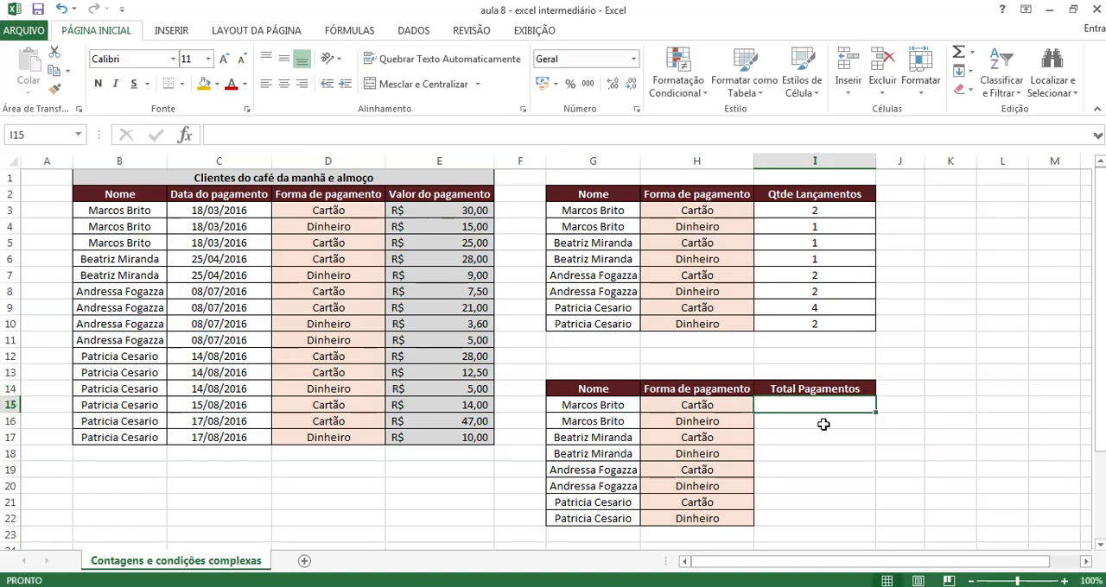
Copy the cell formatting of G20 to the range I15:I22 with Format Painter
left_click(633, 487)
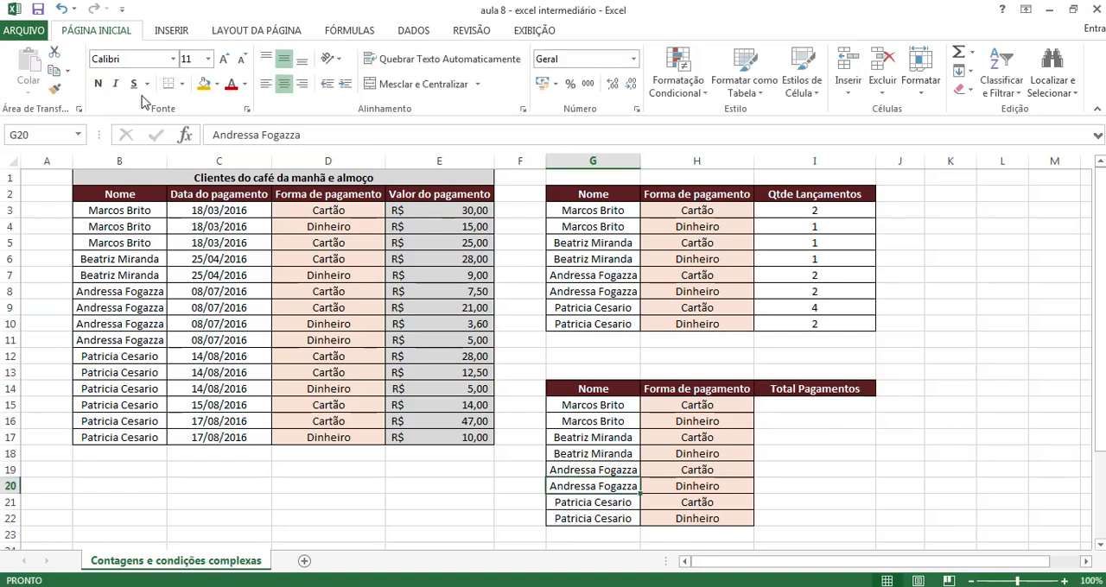
left_click(54, 89)
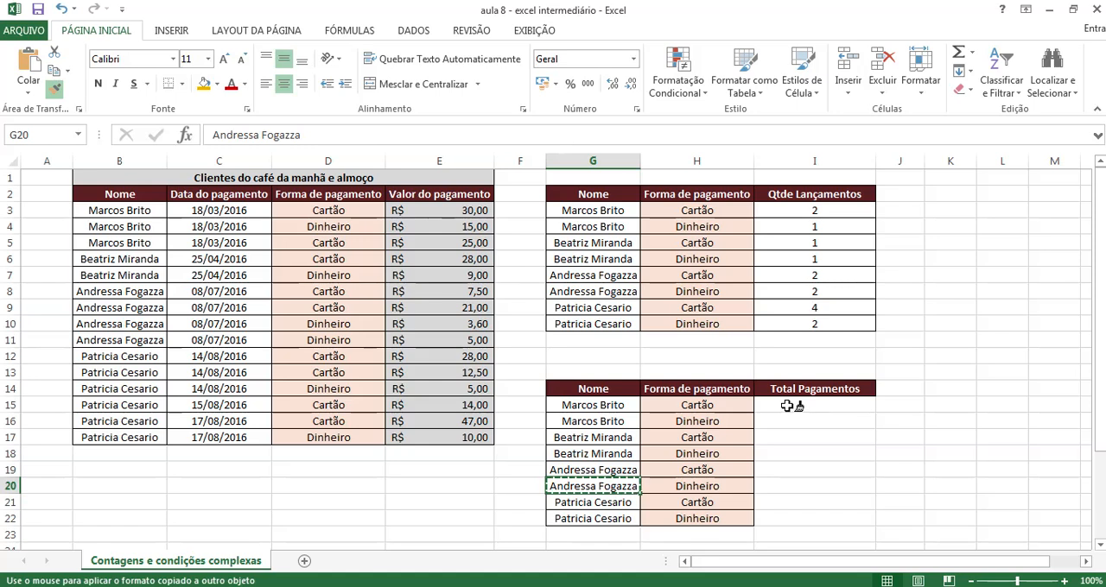
mouse_move(789, 409)
left_mouse_down()
mouse_move(814, 470)
mouse_move(799, 518)
left_mouse_up()
left_click(985, 467)
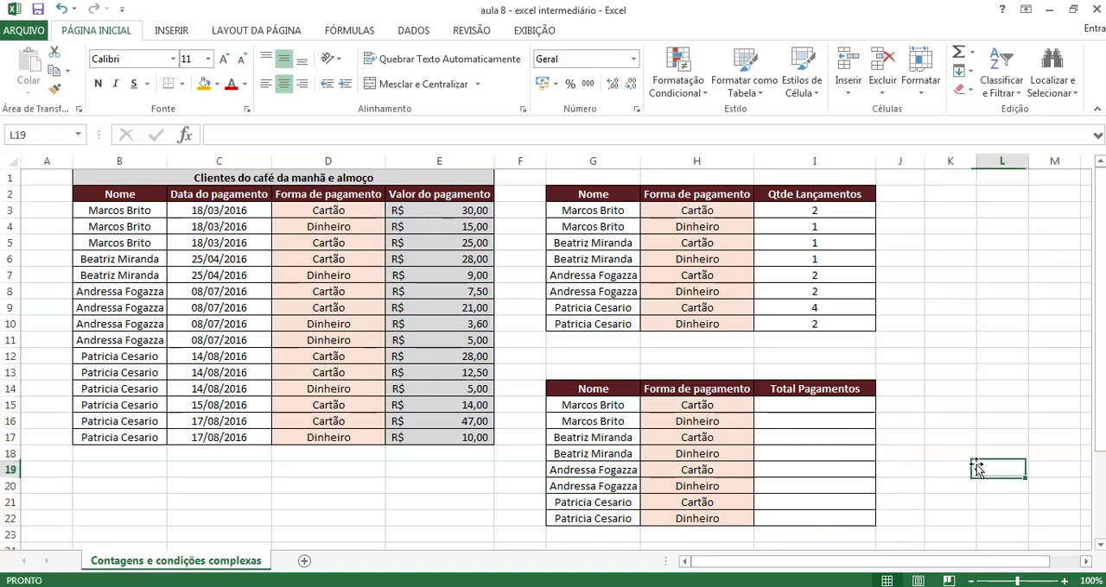
Apply the Contábil (accounting) number format to I15:I22
left_click_drag(793, 405, 807, 513)
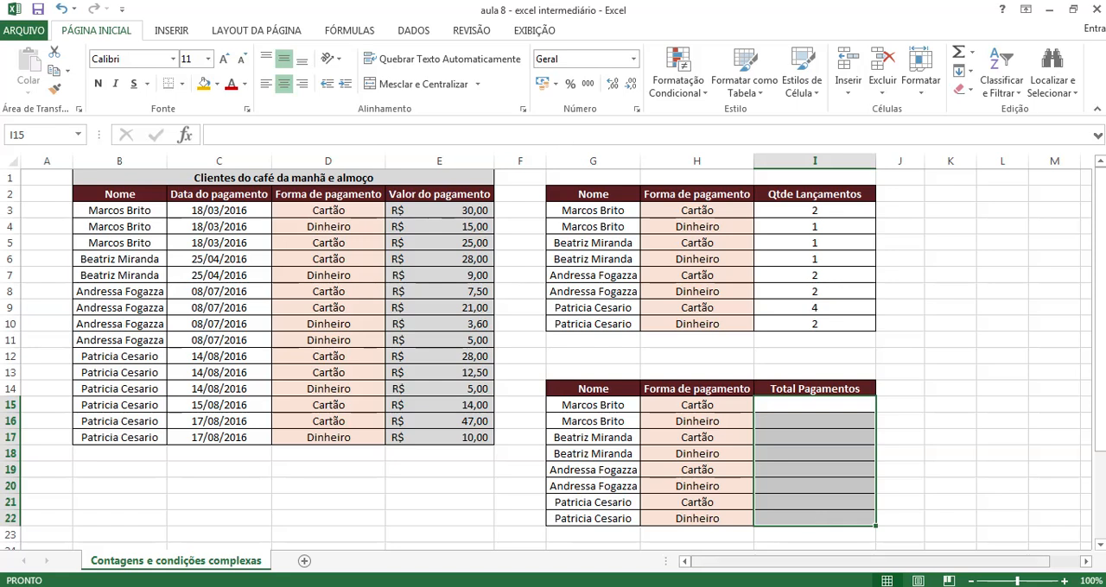
left_click(543, 84)
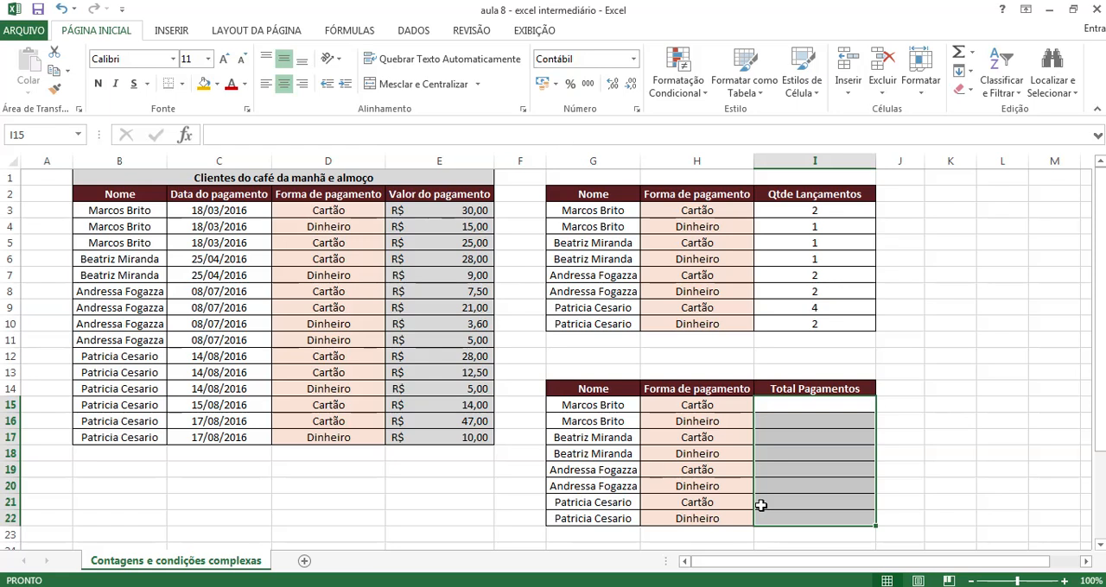
left_click(957, 450)
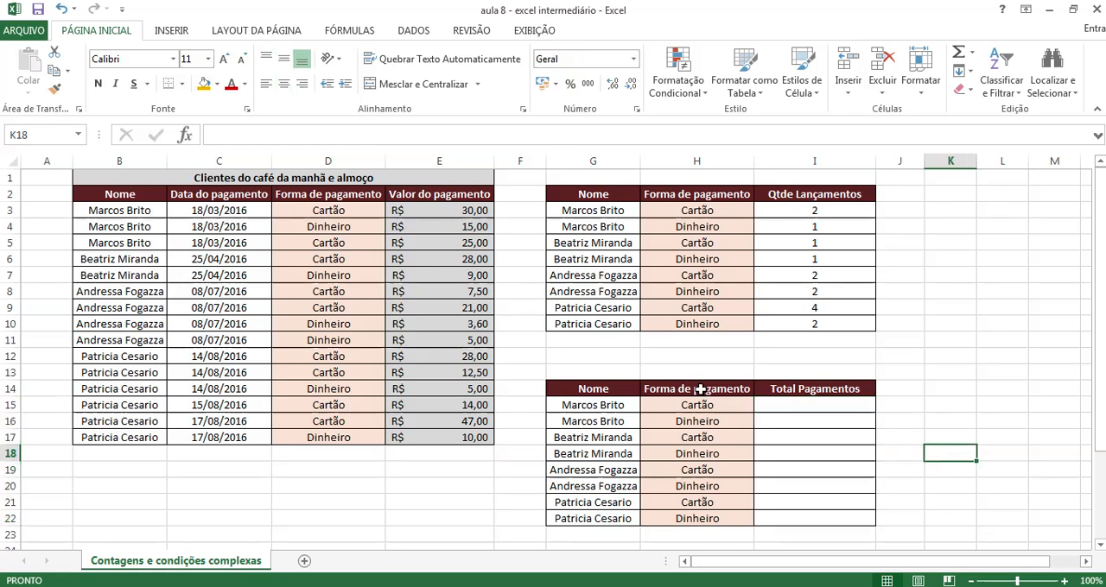
Start a SOMASES formula in I15 with the Valor do pagamento values E3:E17 as the sum range
left_click(781, 410)
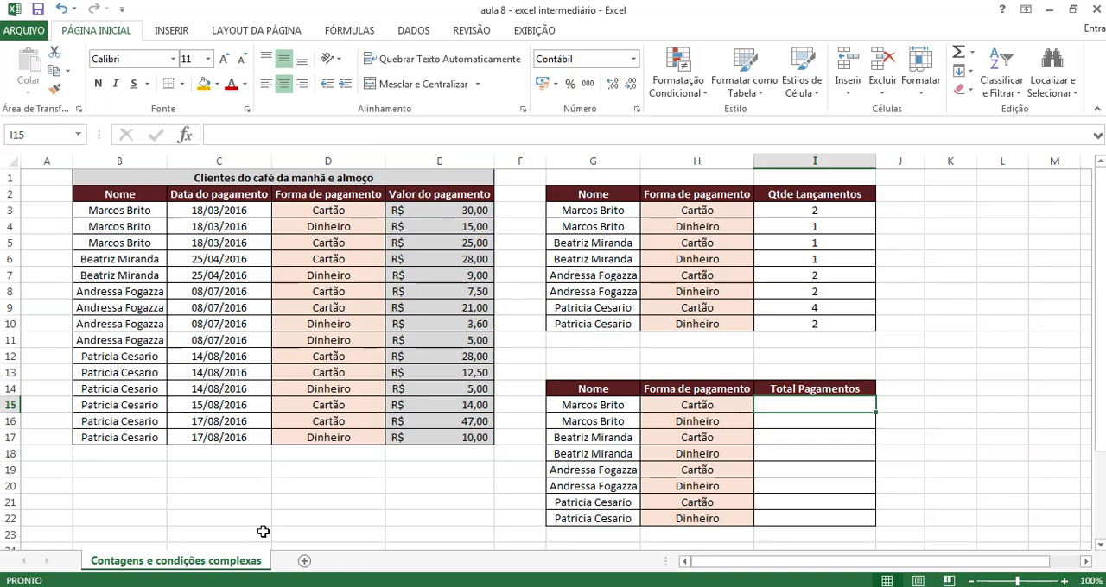
type("=some")
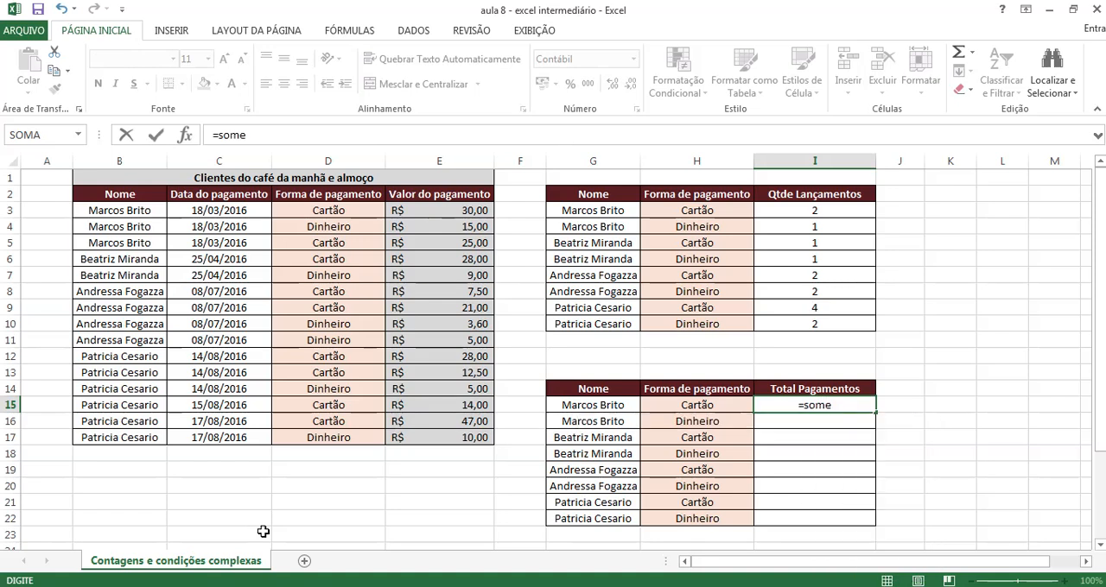
key("BackSpace")
type("a")
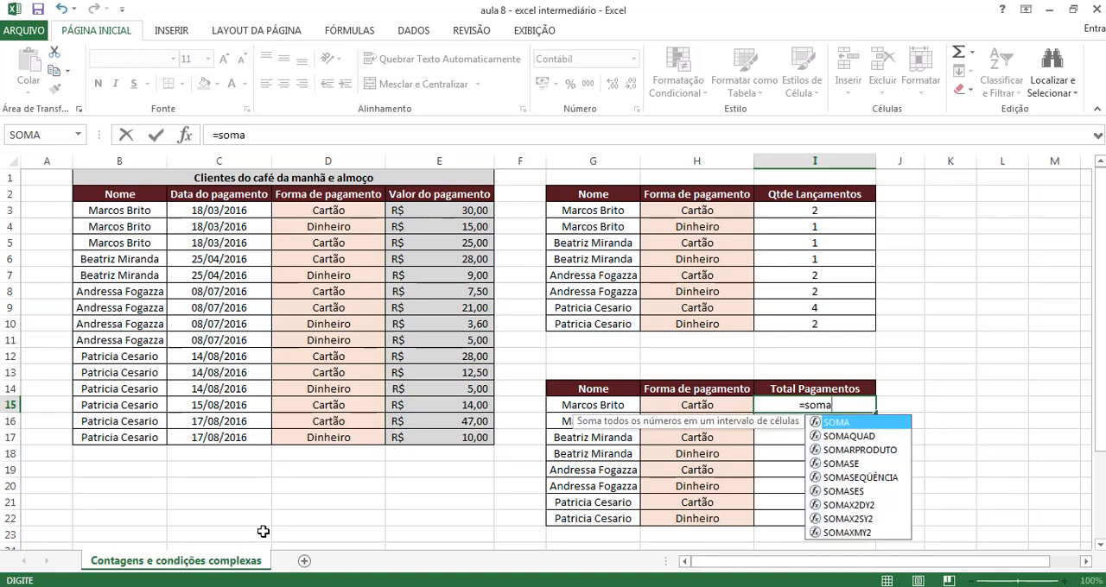
type("ses")
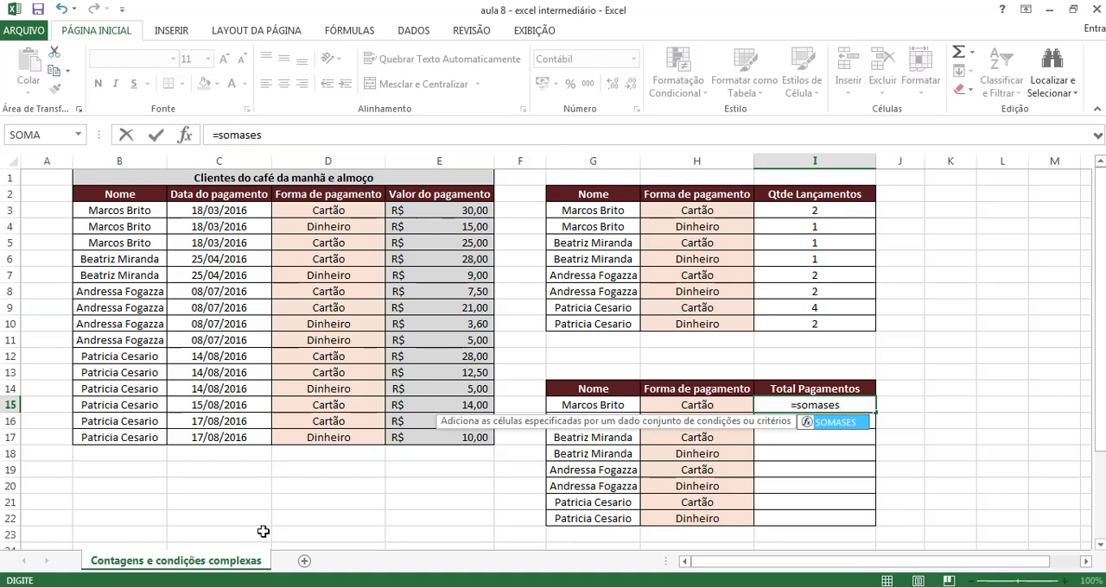
type("(")
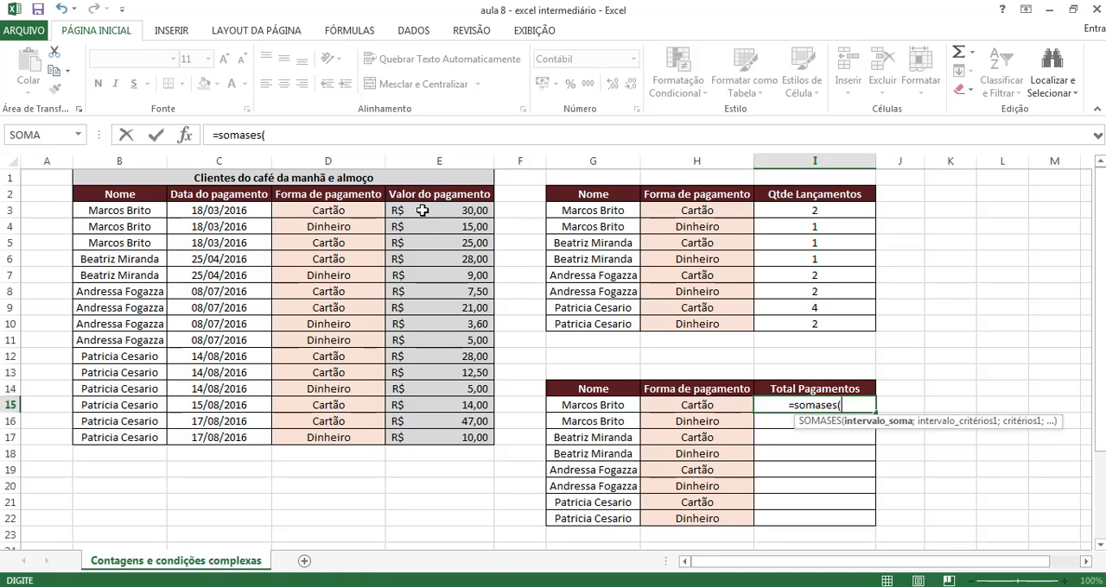
left_click_drag(422, 211, 444, 437)
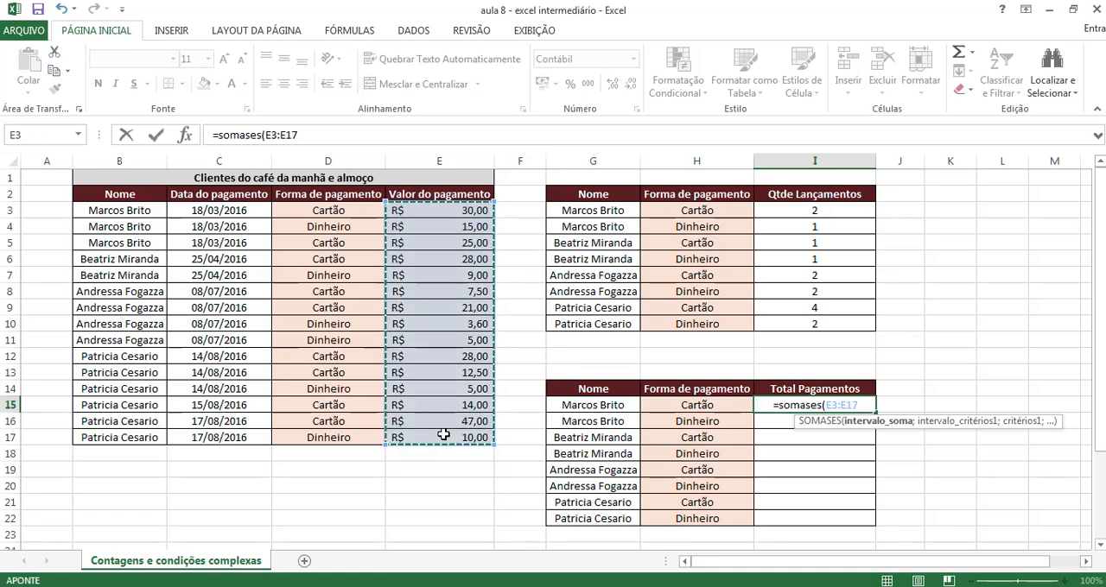
type(";")
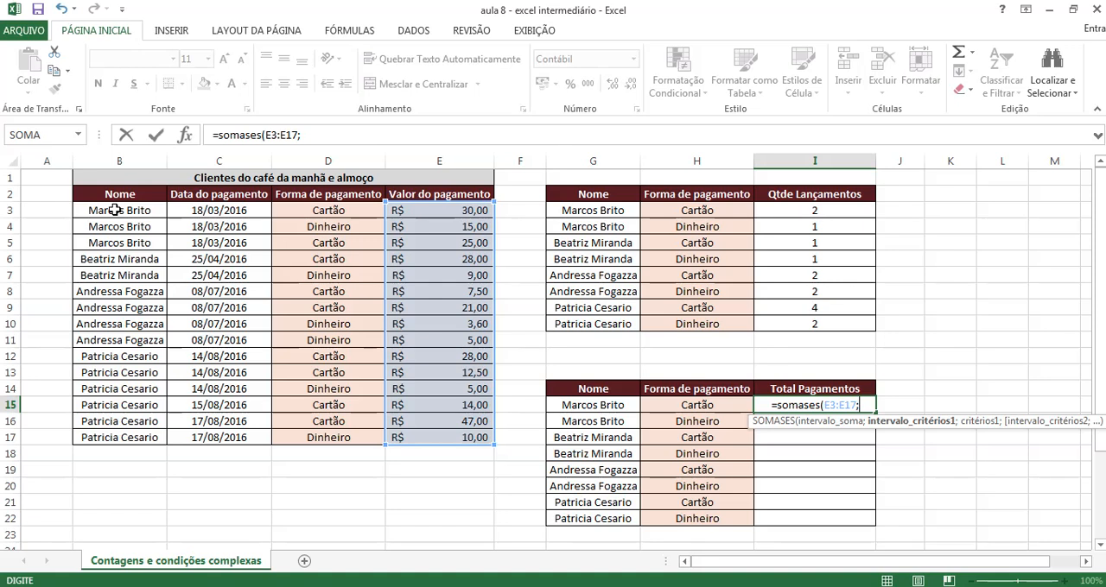
Add the first condition to the I15 formula: criteria range B3:B17 matched against the name in G15
left_click_drag(117, 210, 92, 444)
type(";")
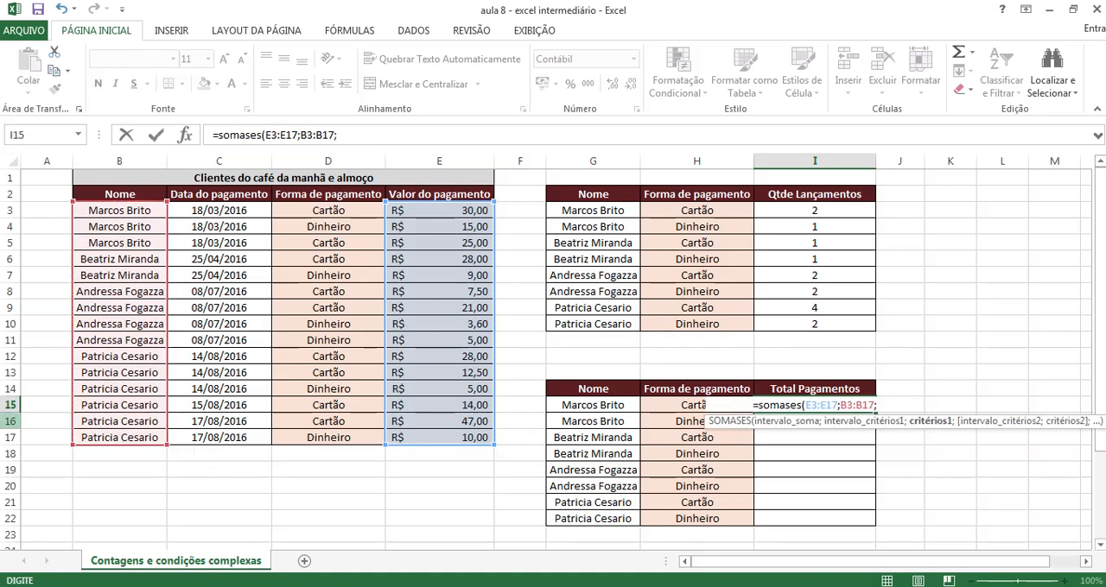
left_click(568, 407)
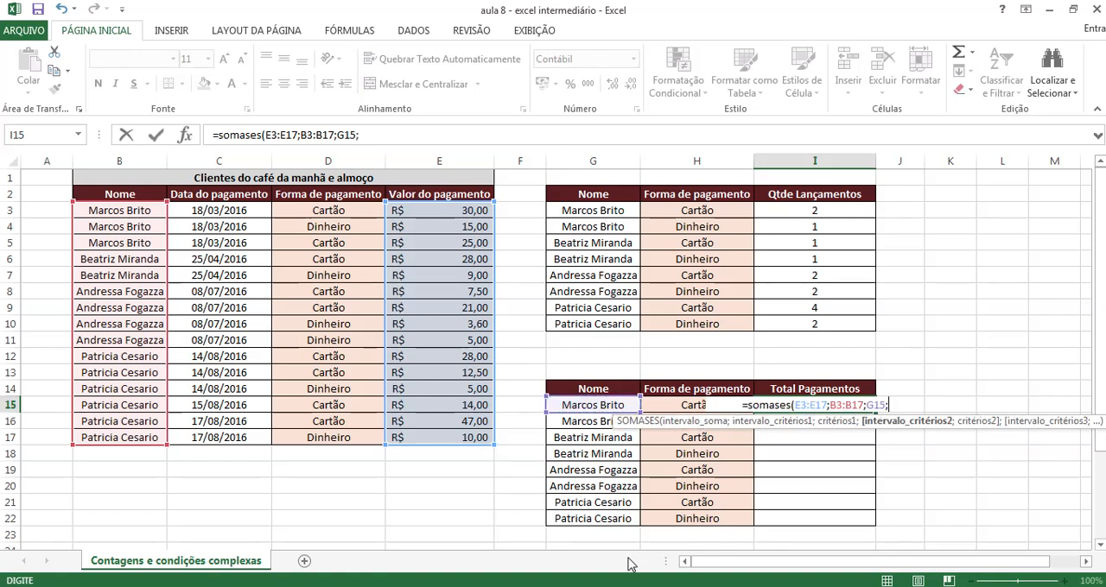
type(";")
Complete the I15 formula with the second condition, criteria range D3:D17 matched against H15, and enter it
left_click_drag(351, 210, 357, 431)
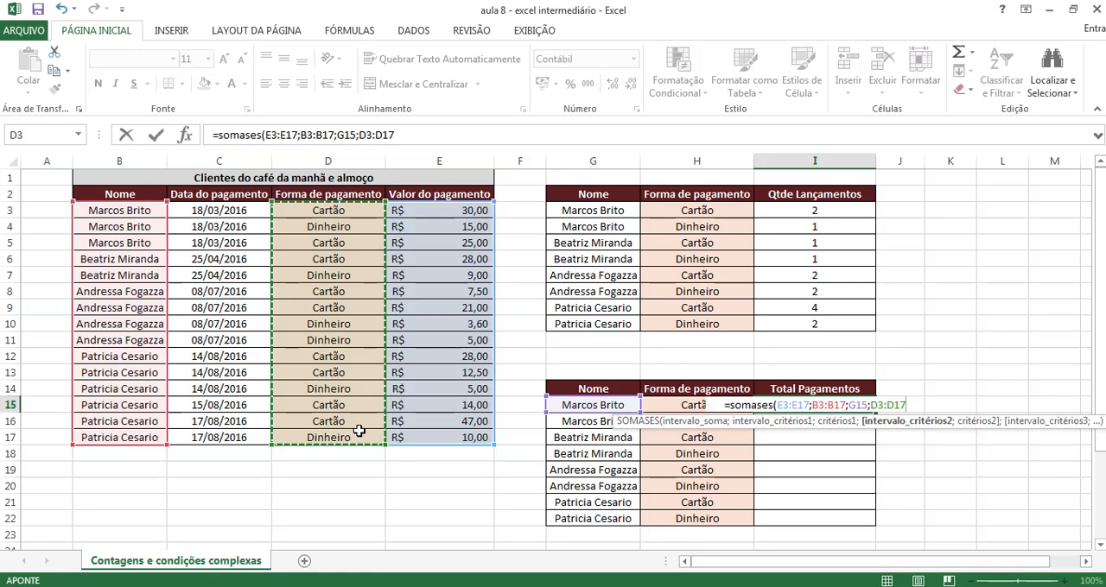
type(";")
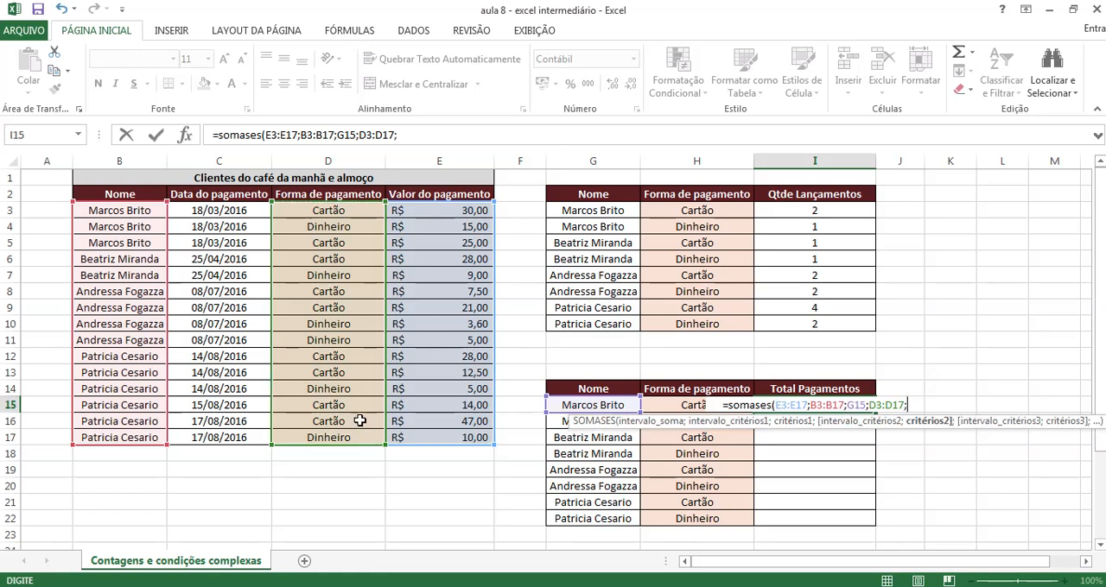
left_click(666, 405)
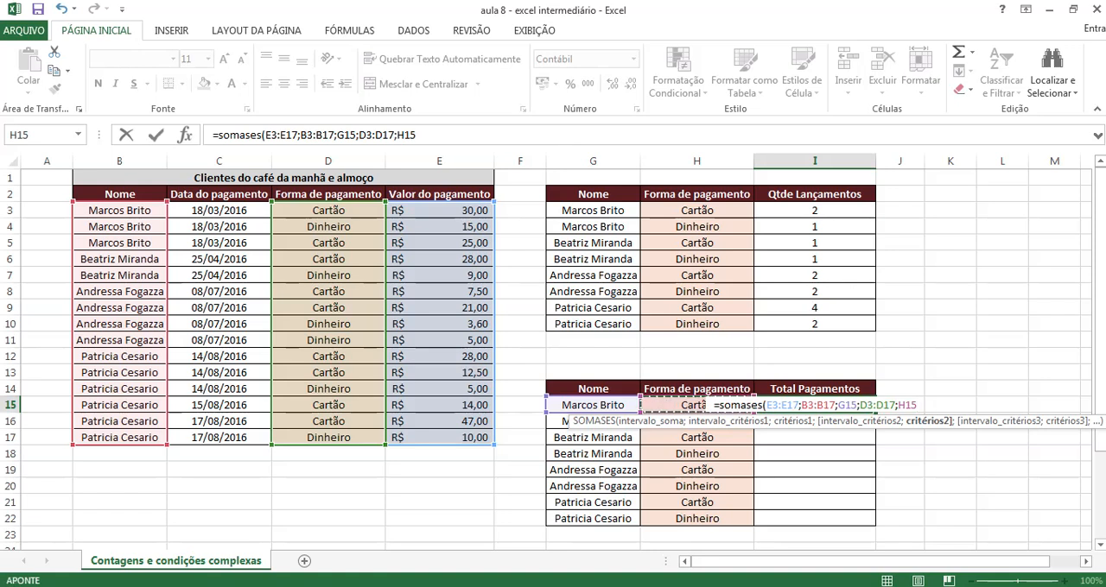
type(")")
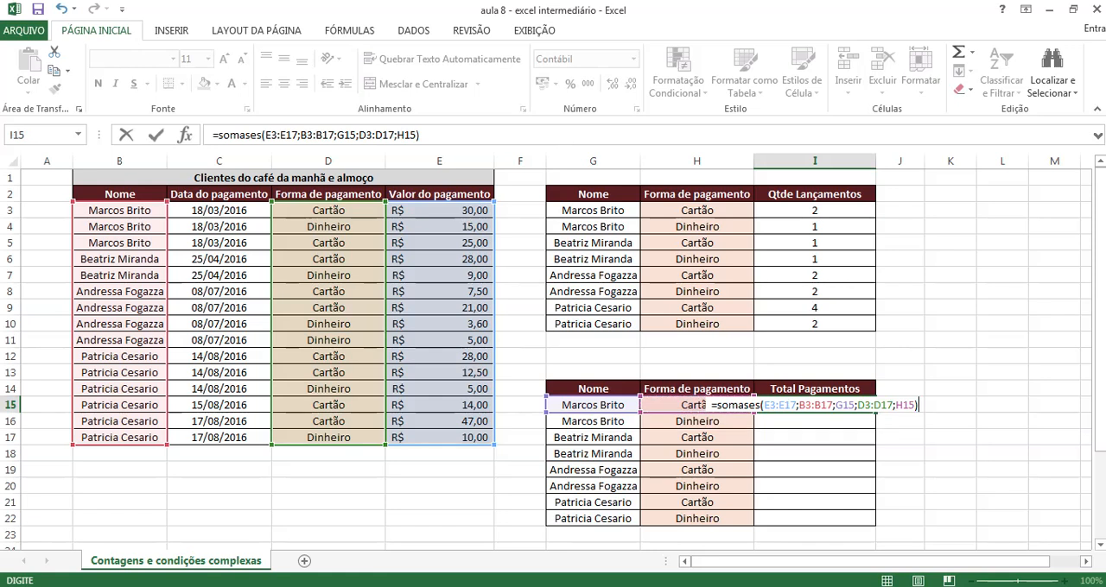
key("Return")
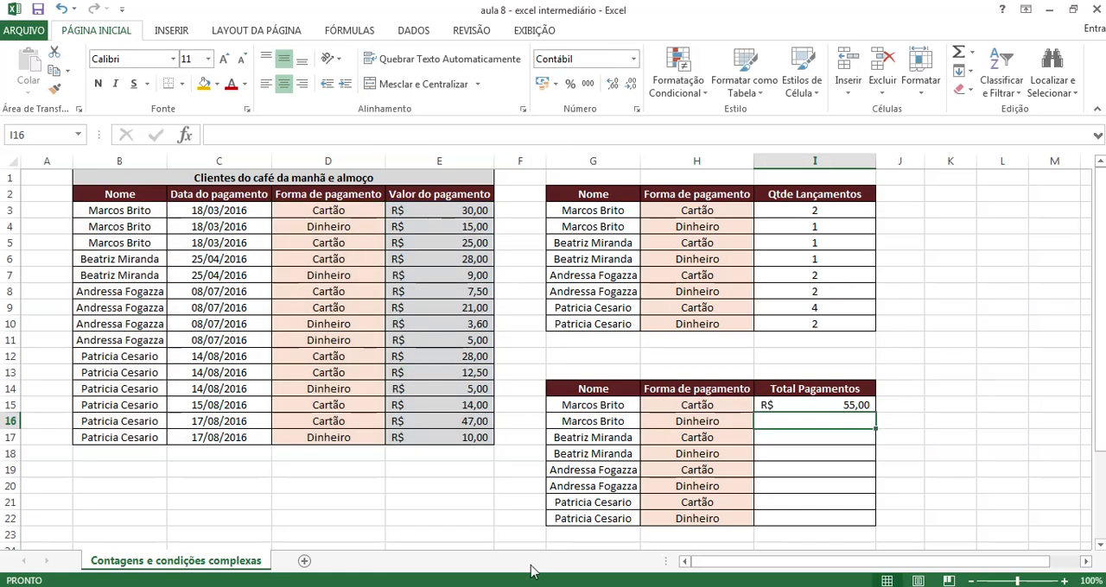
Check the I15 total against that client's Cartão payments in the source table and fill its formula down through I22
left_click(681, 406)
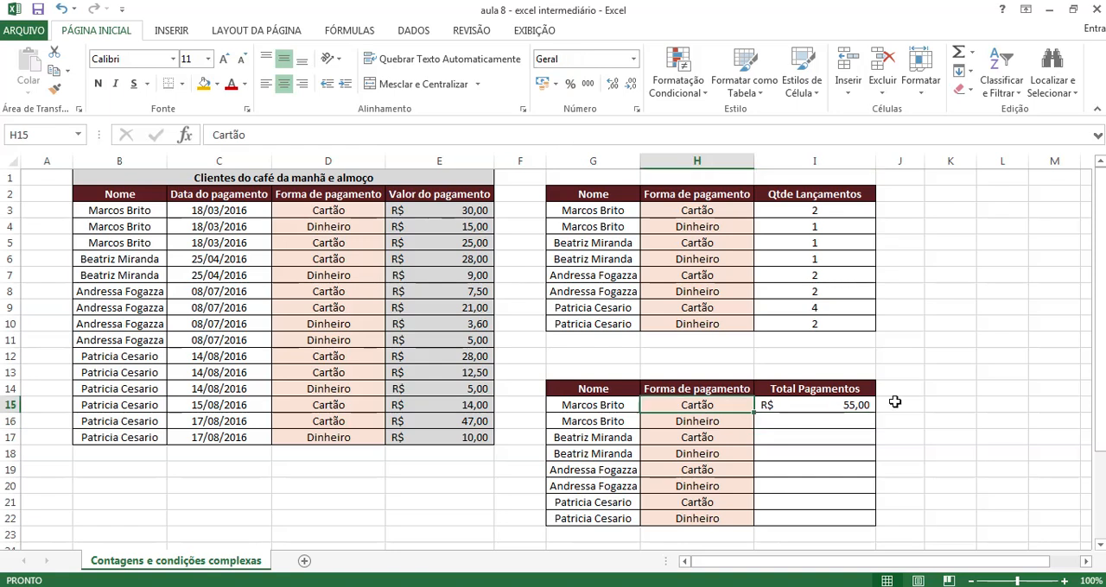
left_click(844, 403)
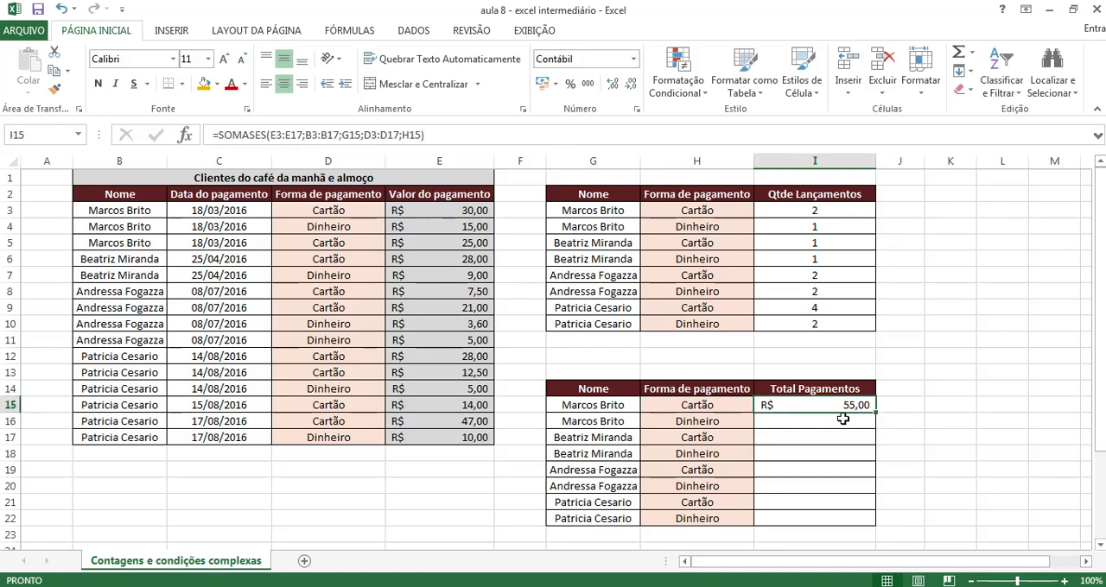
left_click(299, 244)
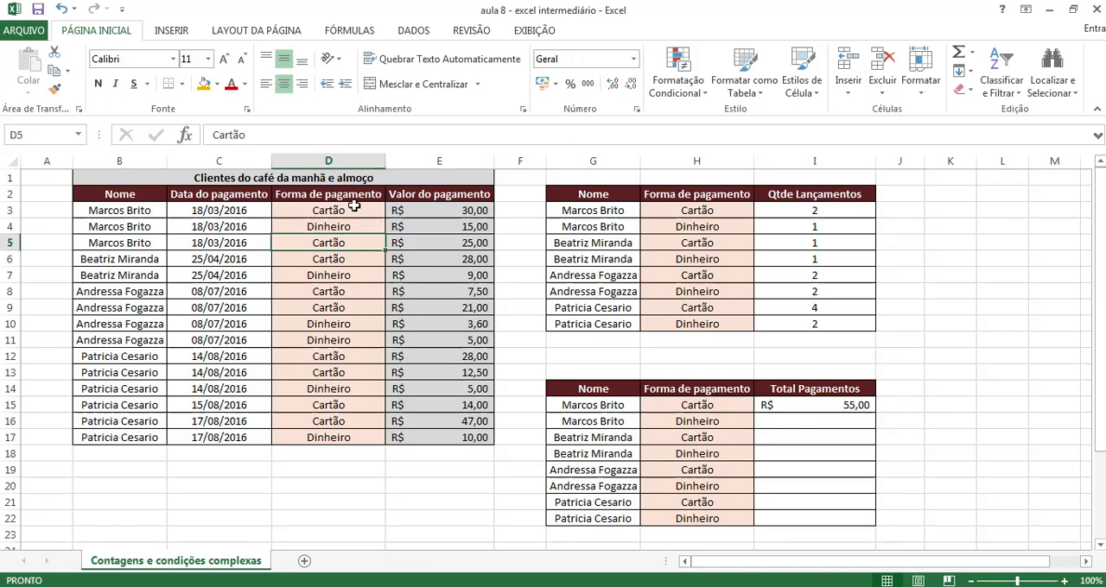
left_click(438, 245)
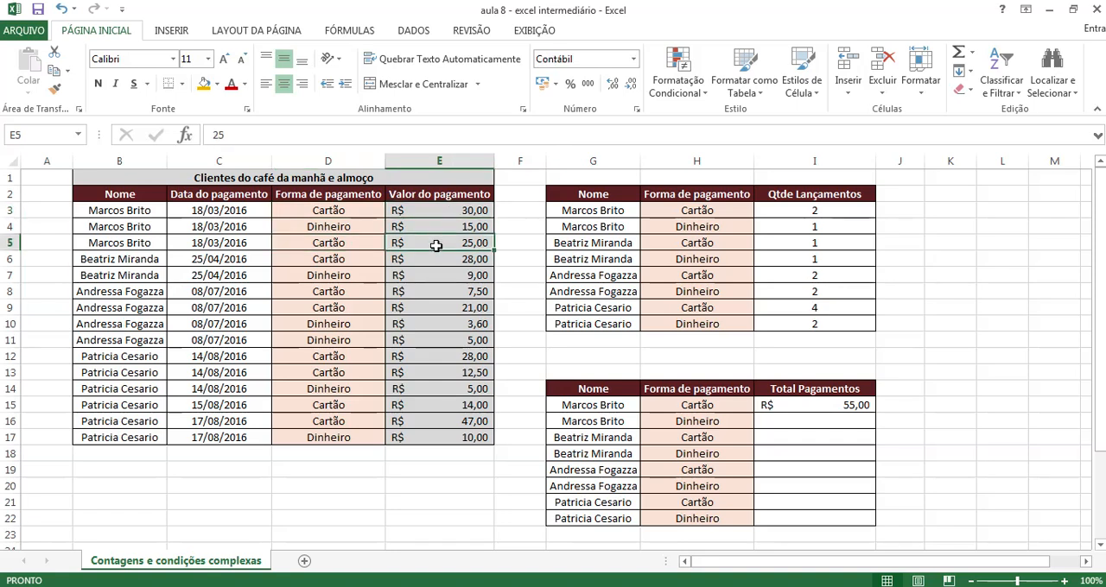
left_click(829, 406)
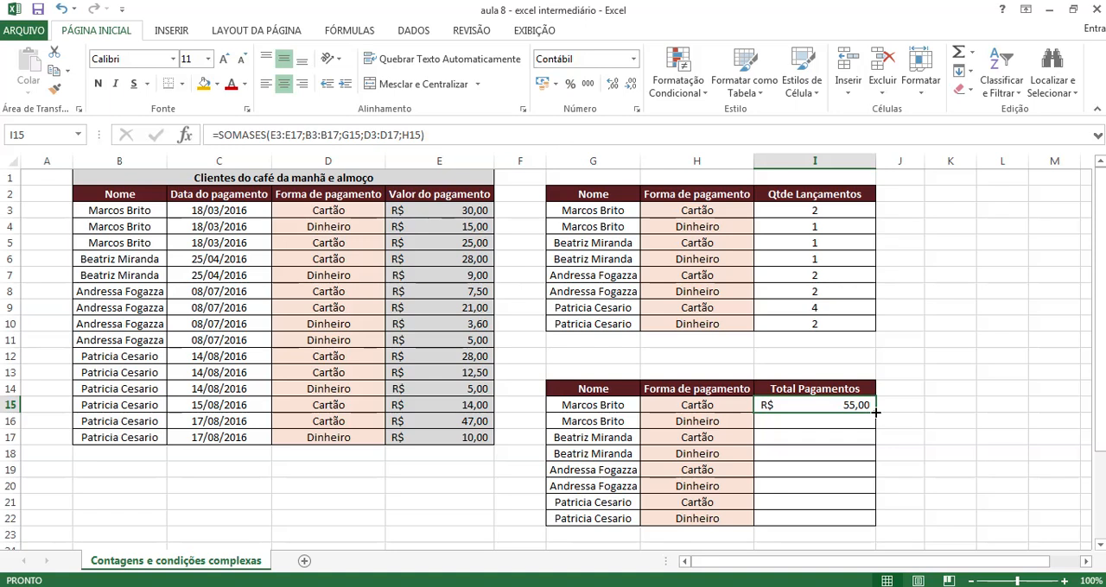
left_click_drag(875, 413, 876, 524)
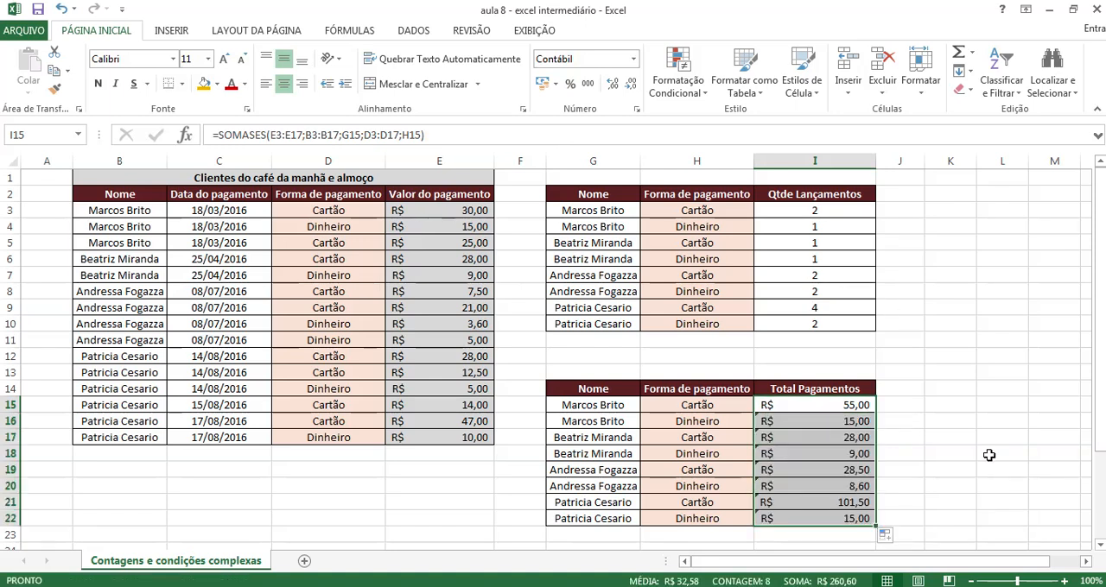
left_click(964, 443)
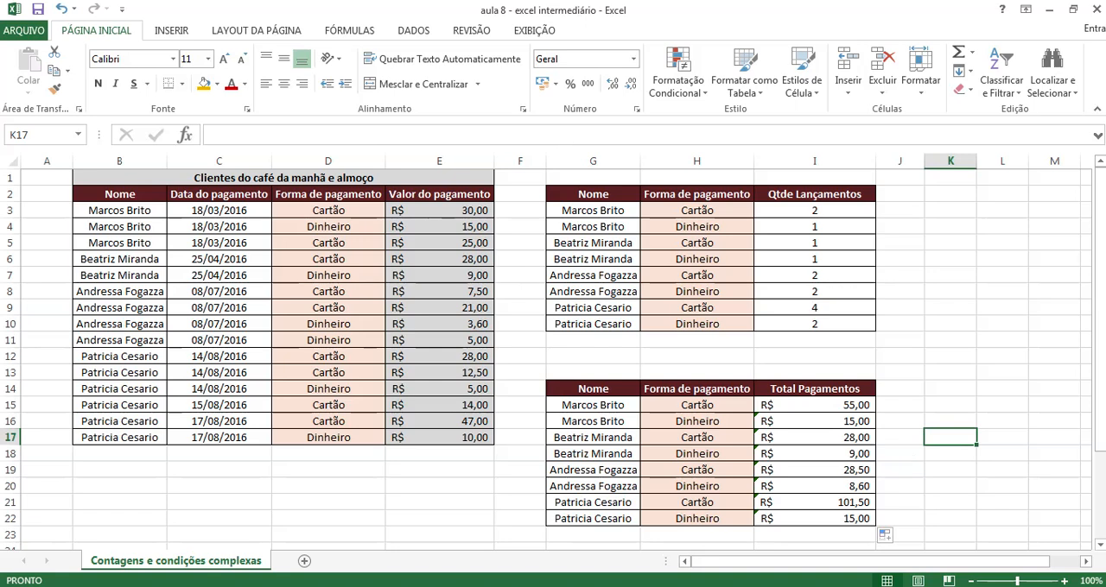